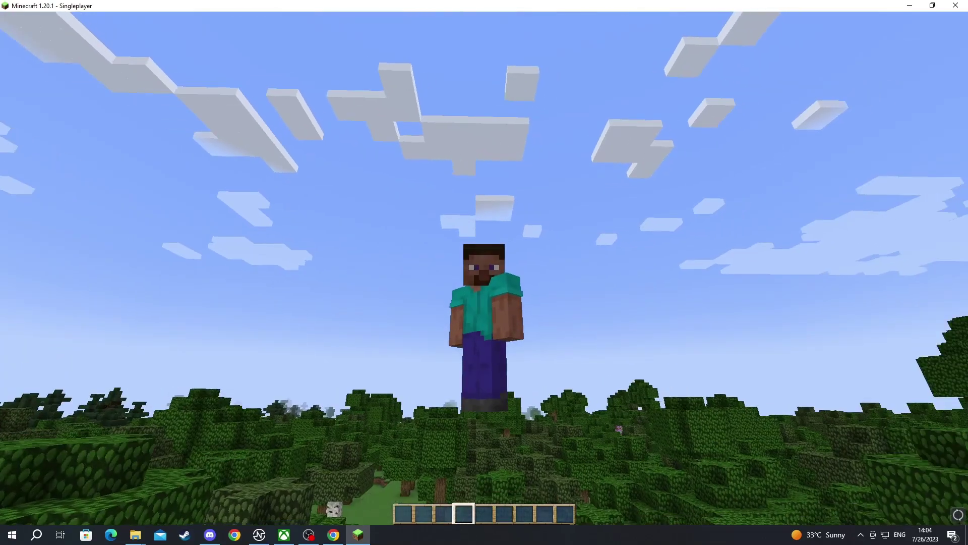
Descend from flight onto the forest canopy in the 1.20.1 world
key("shift")
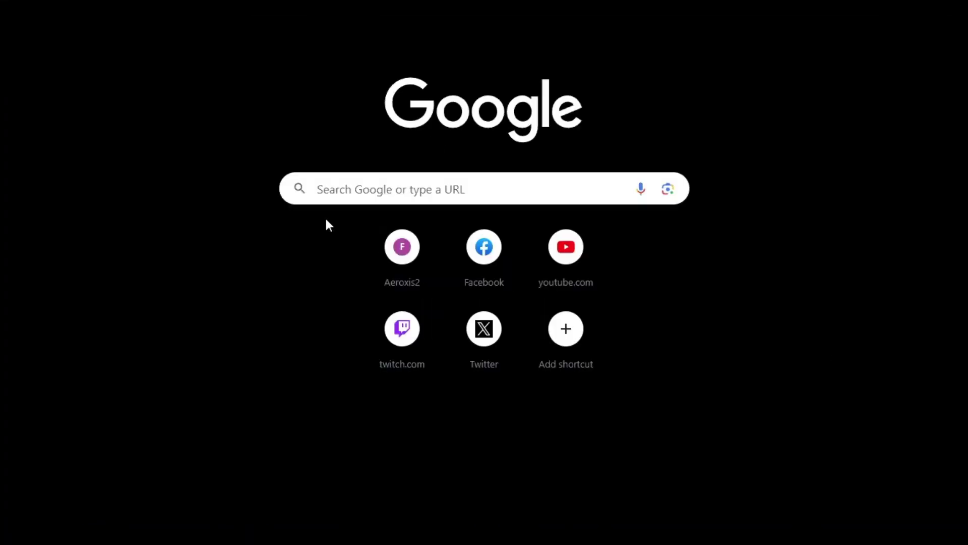
Search Google for 'simple voice chat mod'
left_click(329, 187)
type("simple voice")
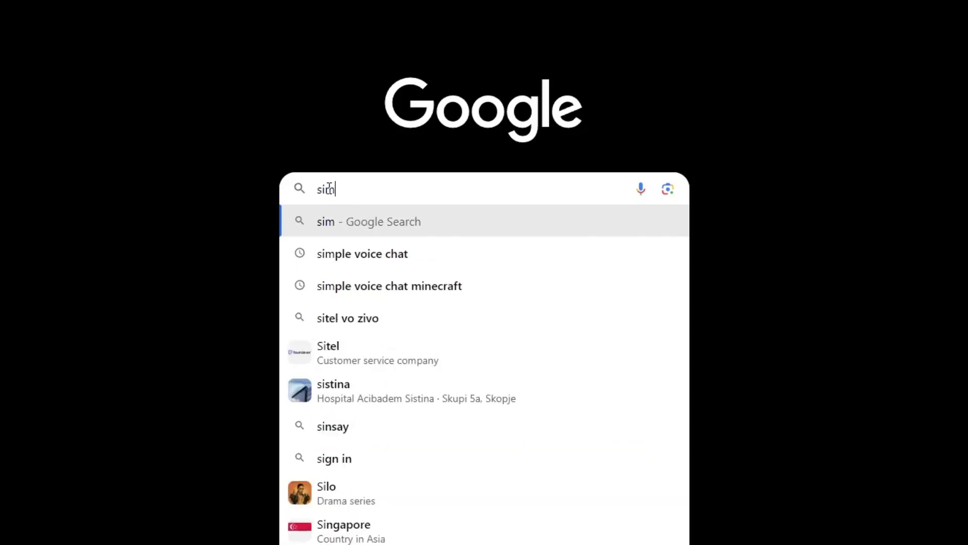
type(" chat mod")
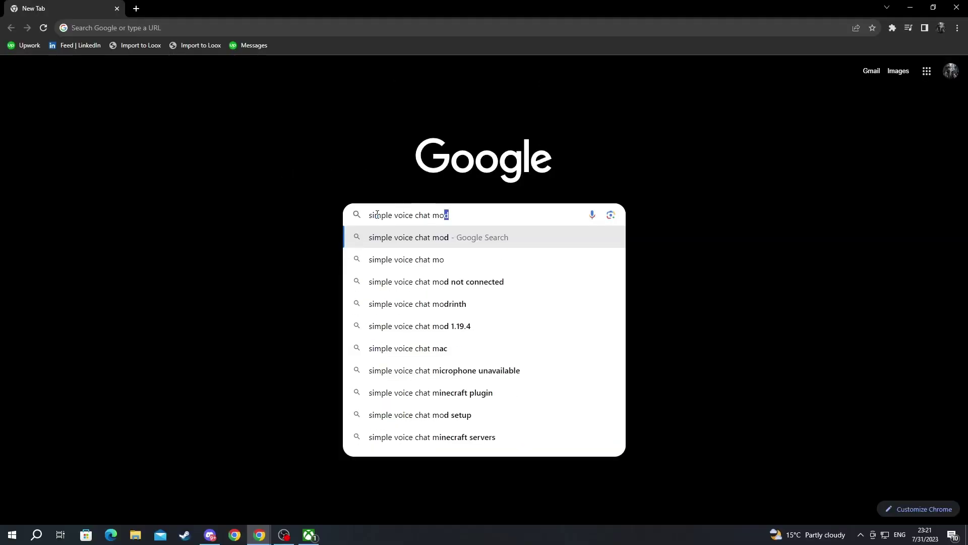
key("Return")
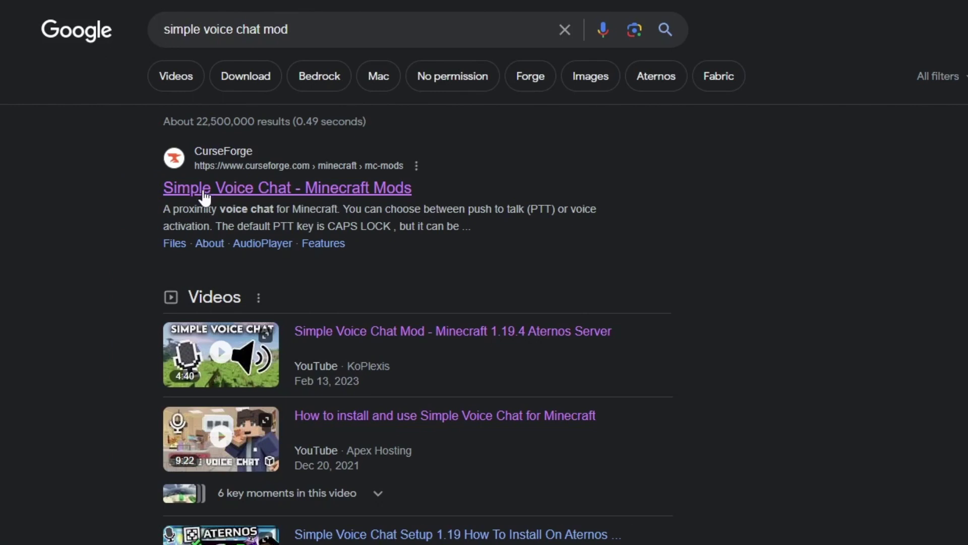
Open the CurseForge Simple Voice Chat page and scroll its Files list to the Fabric 1.20.1 release
left_click(204, 190)
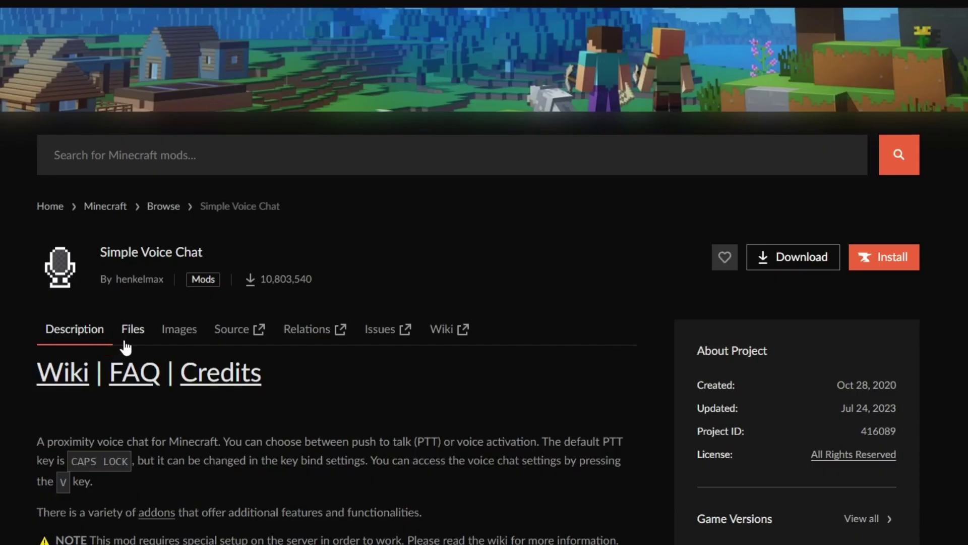
left_click(125, 345)
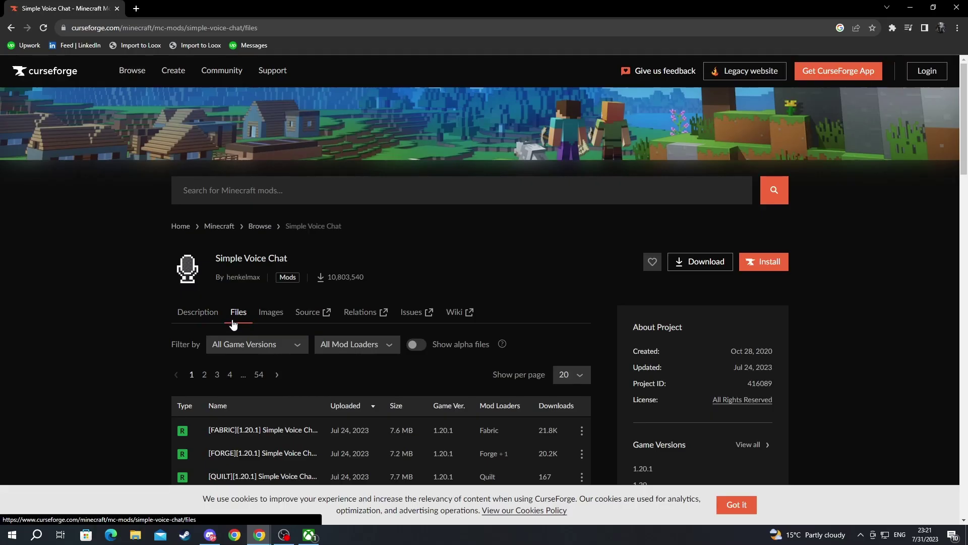
scroll(233, 323, "down", 3)
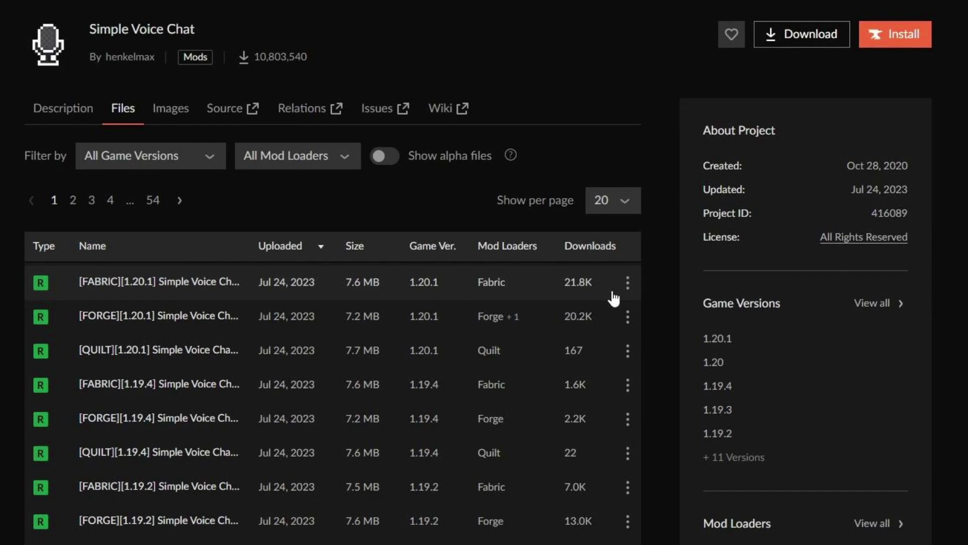
Download the Fabric 1.20.1 voicechat-fabric-1.20.1-2.4.16 jar and confirm it in recent downloads
left_click(627, 286)
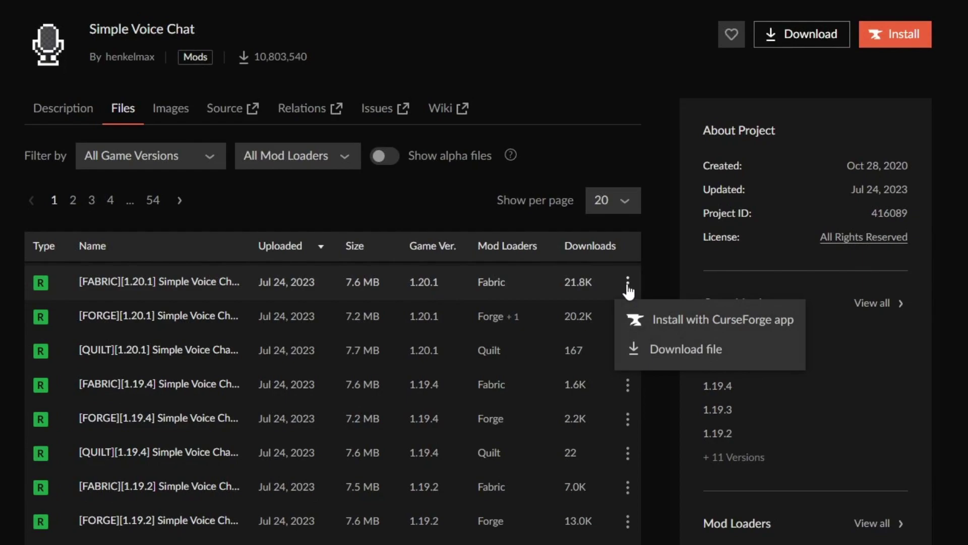
left_click(635, 351)
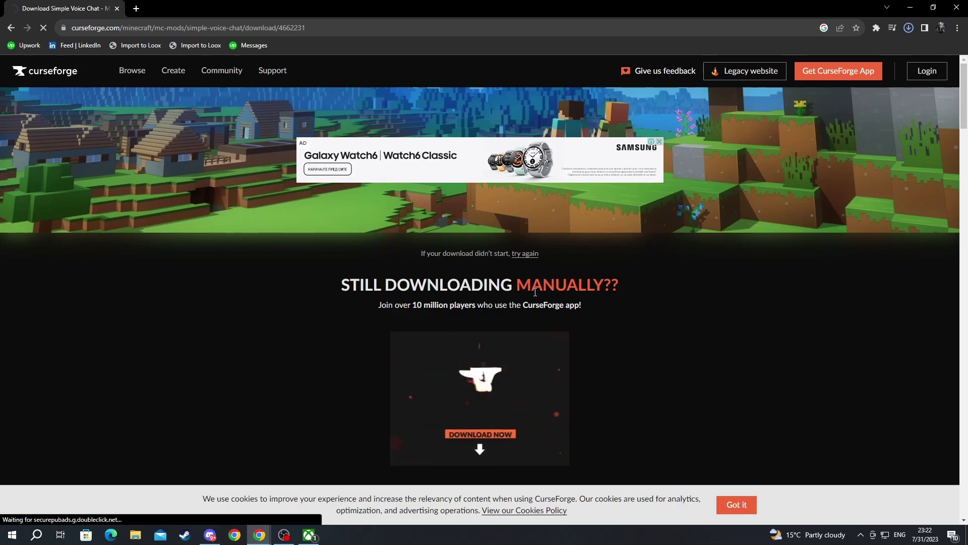
left_click(909, 29)
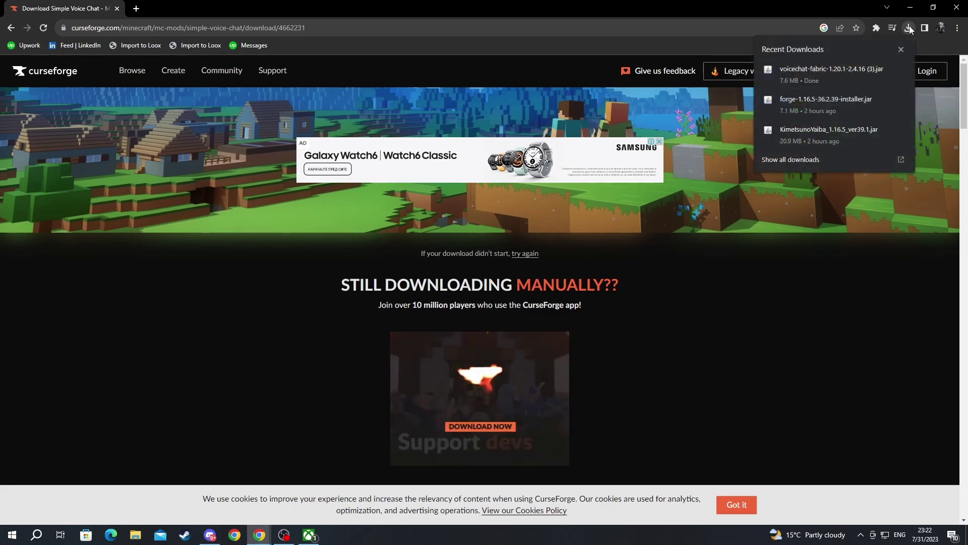
left_click(909, 28)
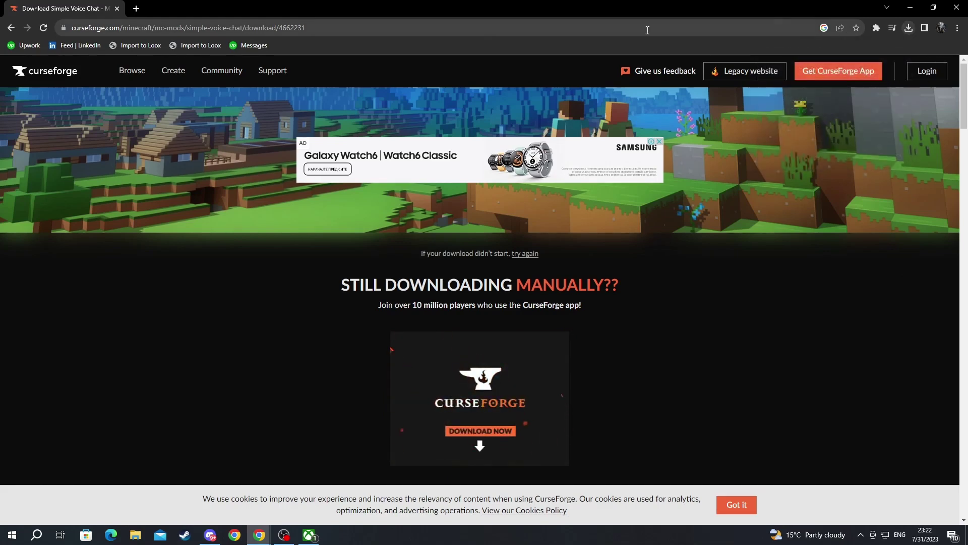
Search 'fabric minecraft' in a new tab and go to the fabricmc.net homepage
left_click(136, 8)
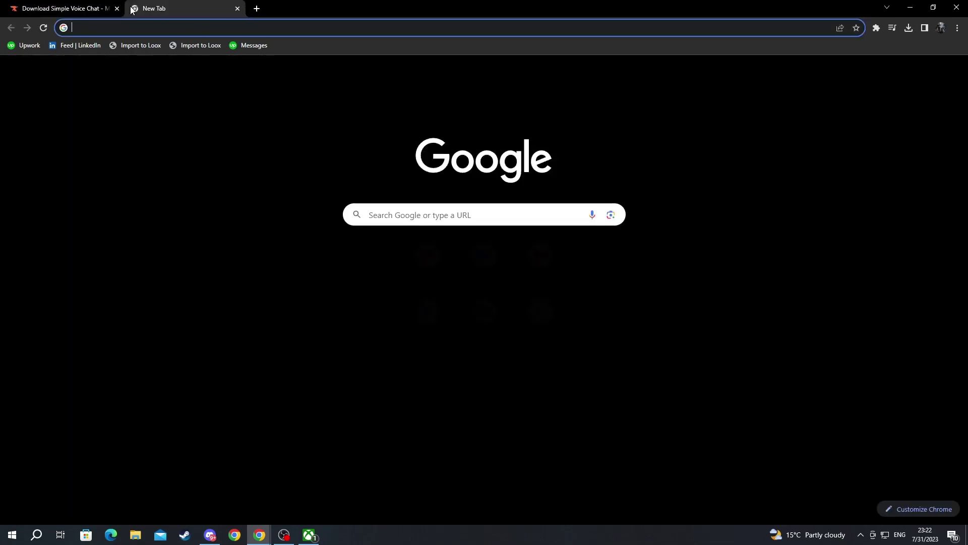
type("fabric minecraf")
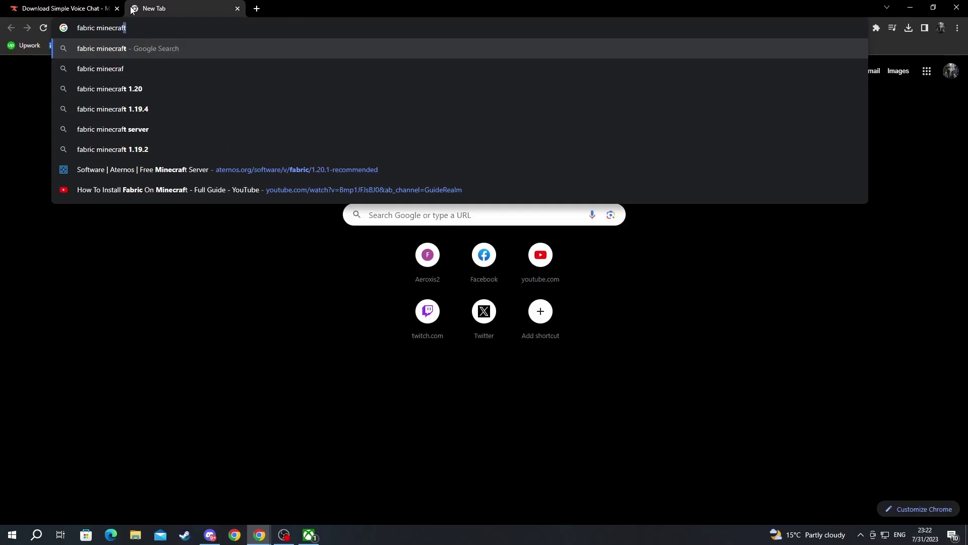
key("Return")
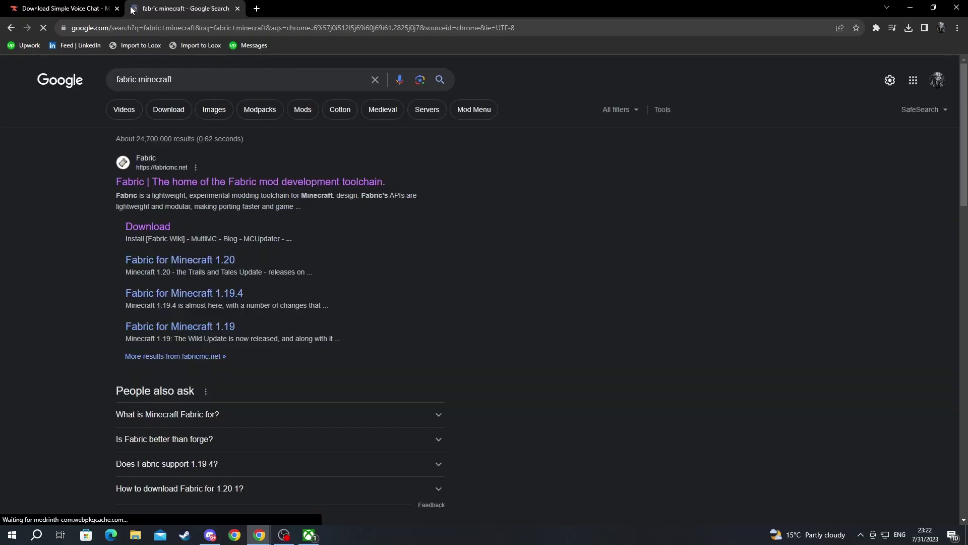
left_click(141, 182)
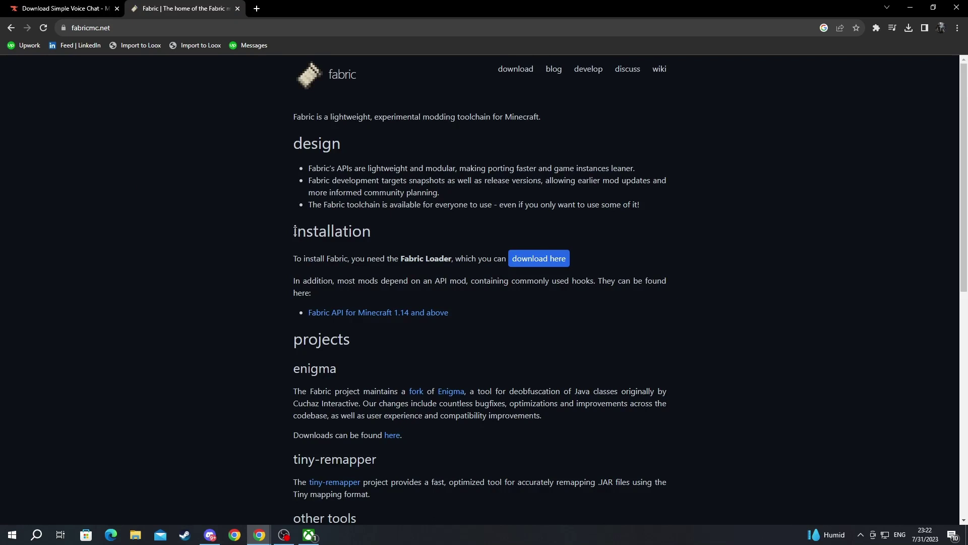
Download Fabric installer 0.11.2 for Windows from the Fabric Loader page, then close Chrome
left_click_drag(295, 232, 324, 232)
left_click(314, 255)
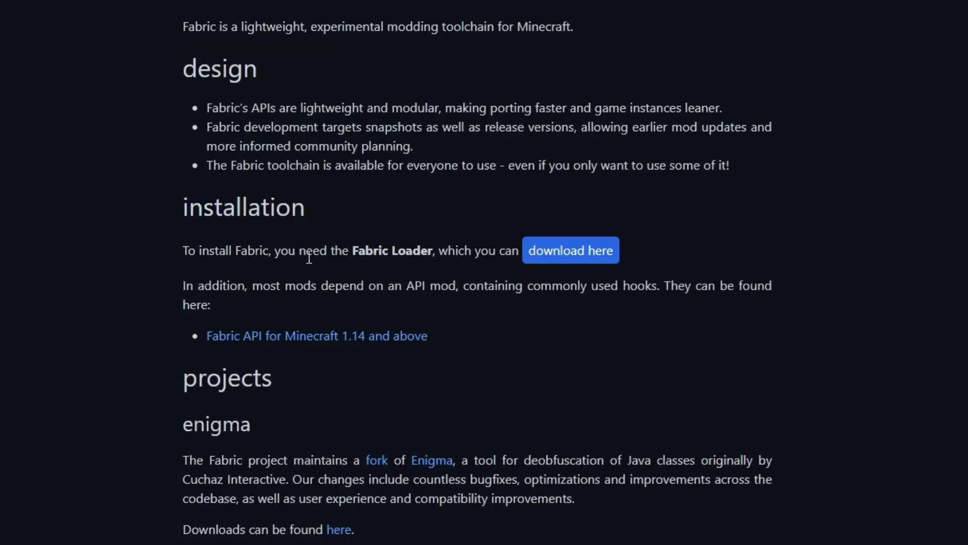
left_click(557, 259)
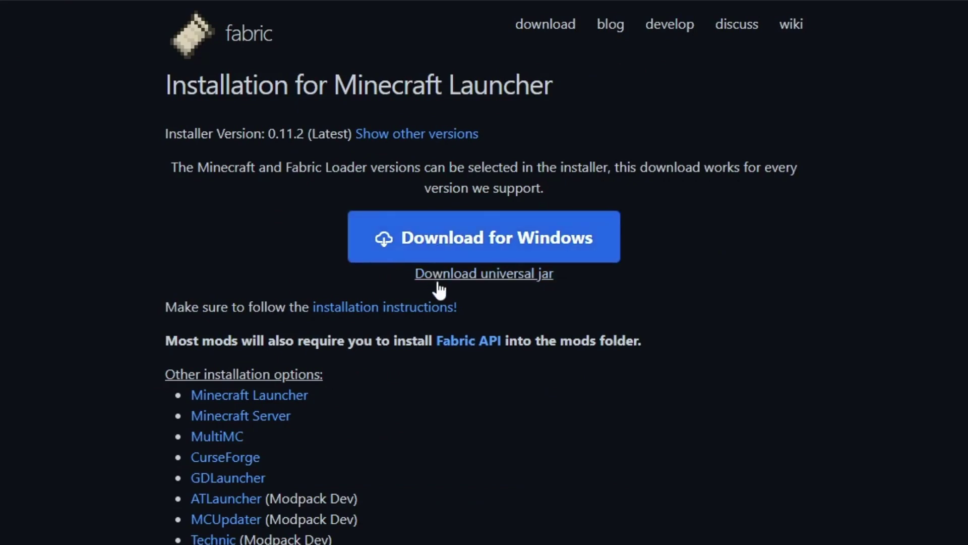
left_click(405, 247)
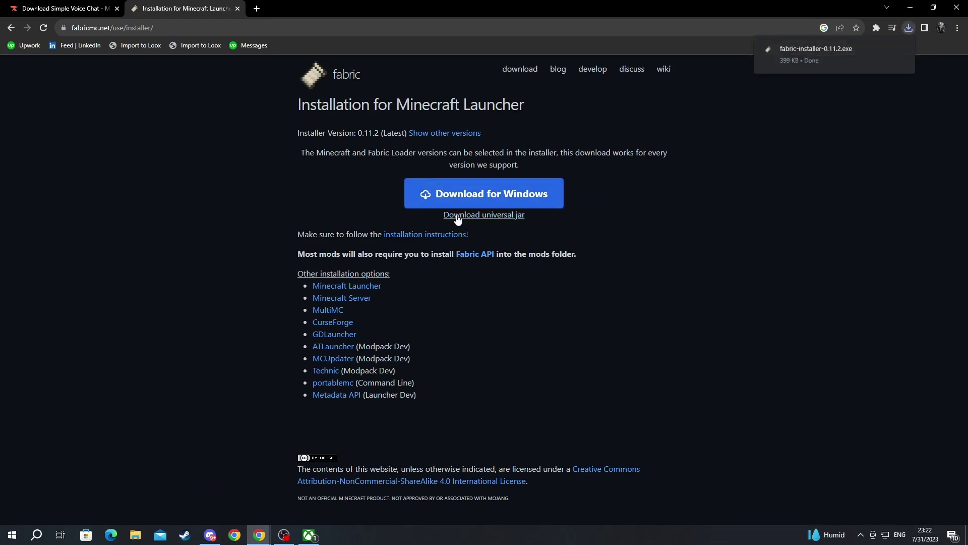
mouse_move(845, 50)
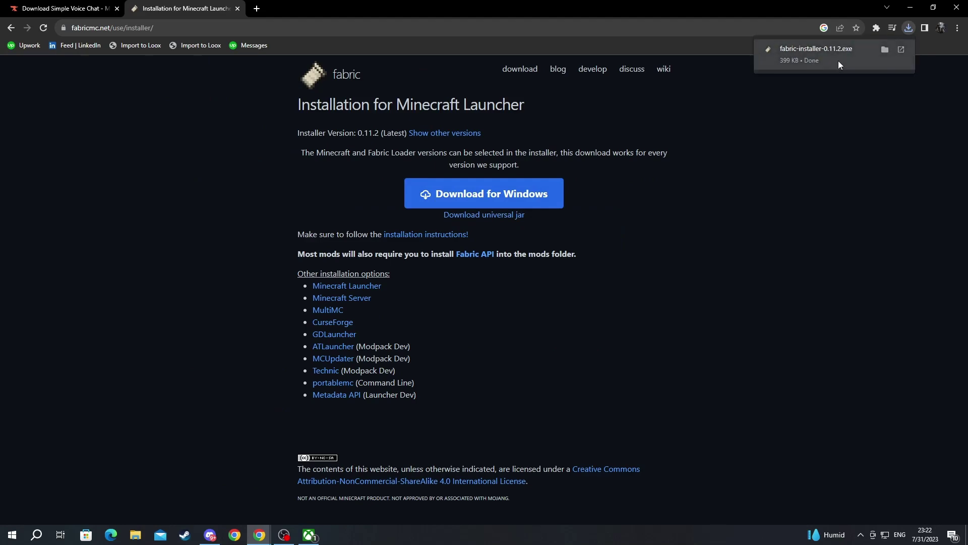
left_click(959, 5)
Copy the Fabric installer and voice chat jar from Downloads to the desktop
left_click(958, 5)
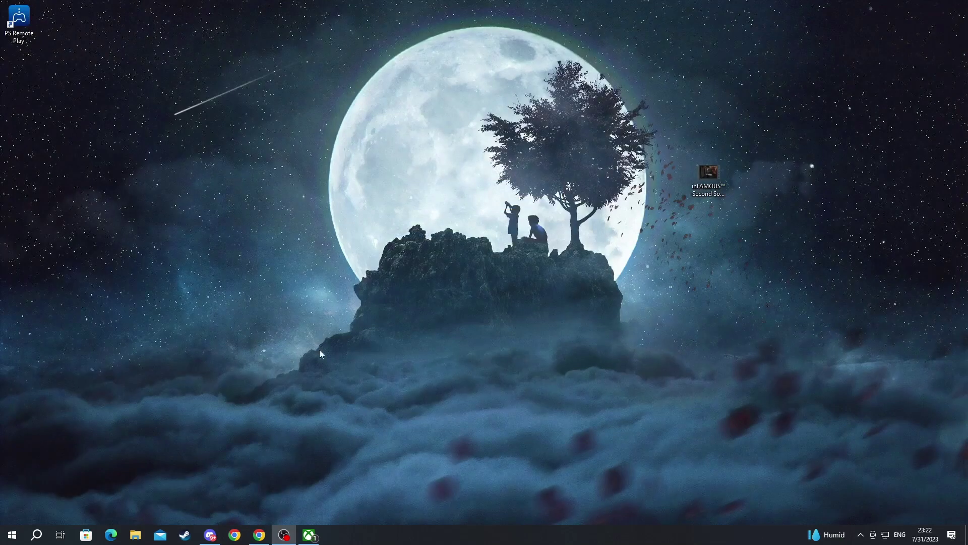
left_click(135, 535)
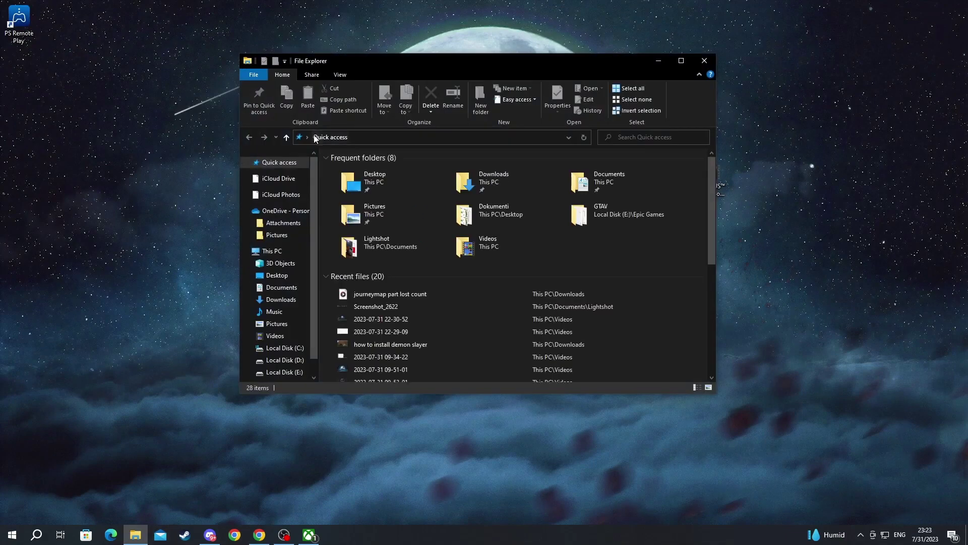
left_click(275, 300)
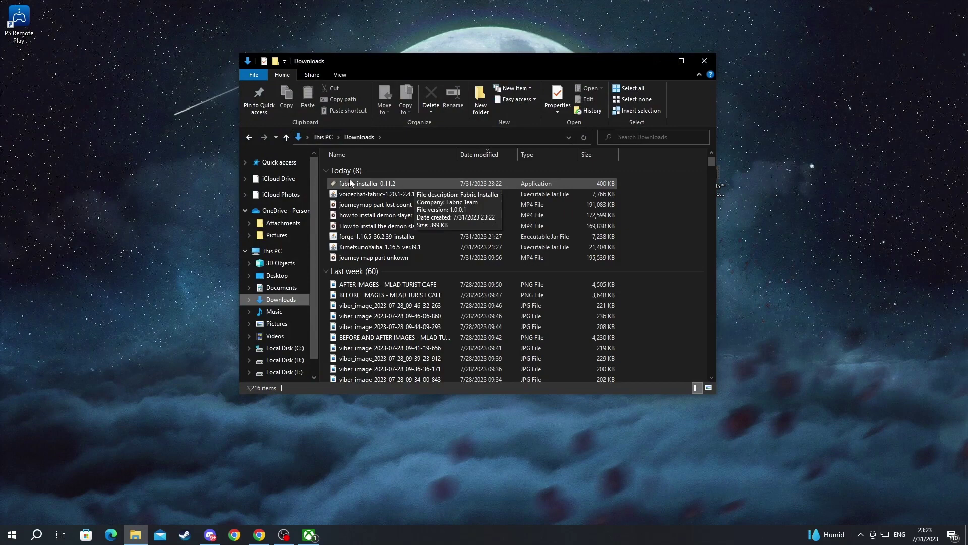
left_click_drag(632, 192, 151, 176)
Close the Downloads window and select the fabric-installer icon on the desktop
left_click(701, 65)
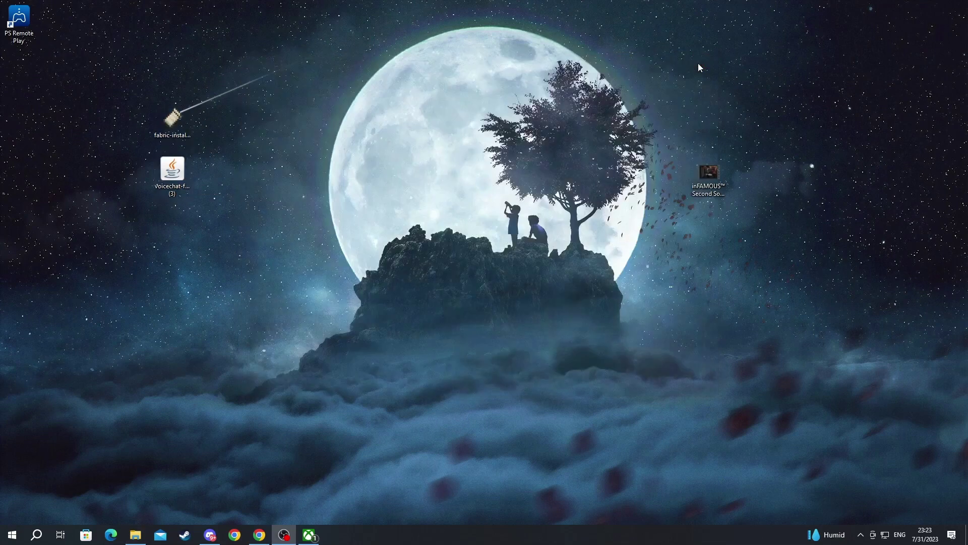
left_click(259, 113)
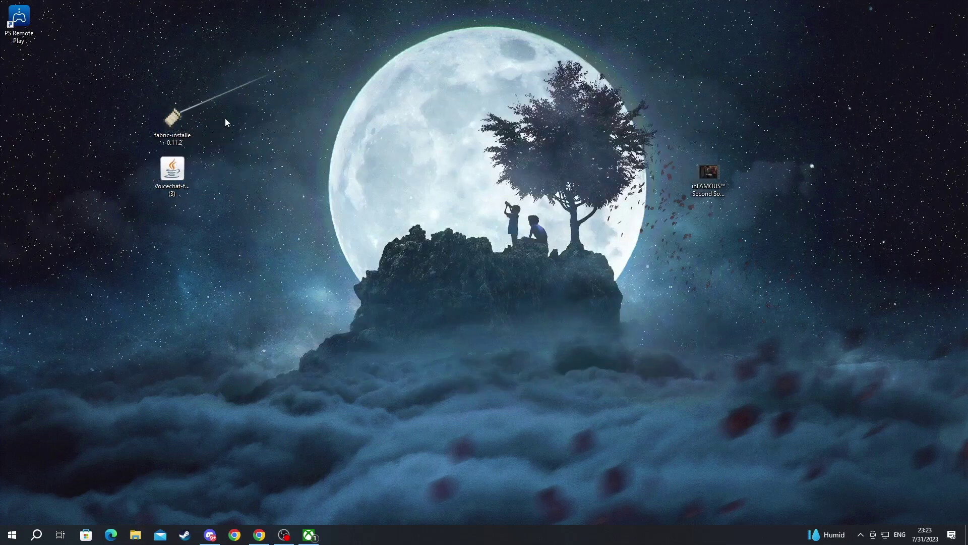
left_click(175, 127)
Install Fabric with Minecraft 1.20.1, loader 0.14.21, and Create profile left checked
double_click(178, 127)
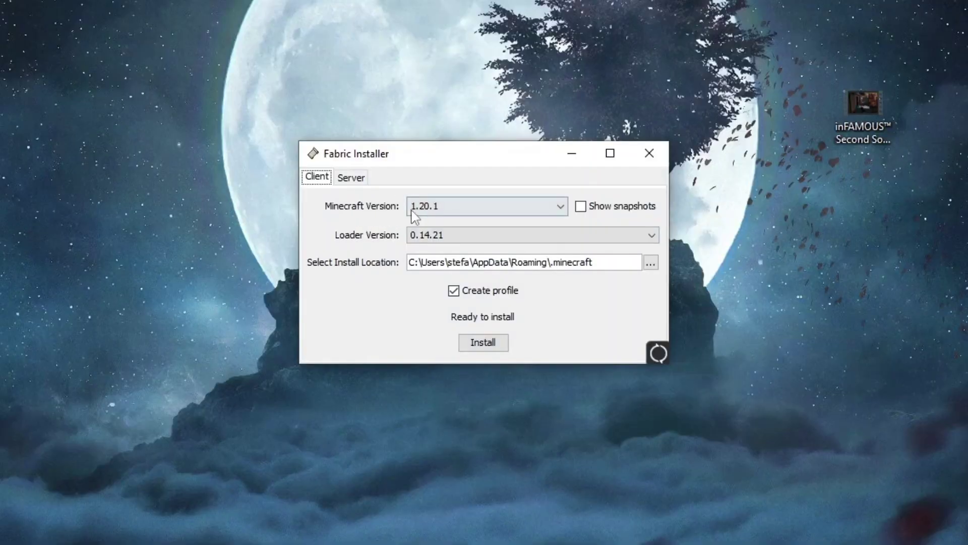
left_click(426, 208)
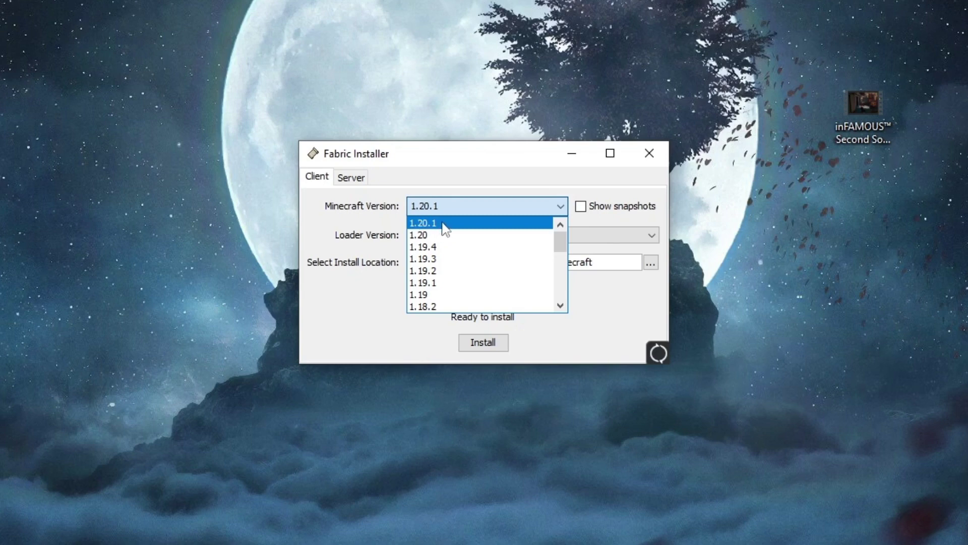
left_click(424, 222)
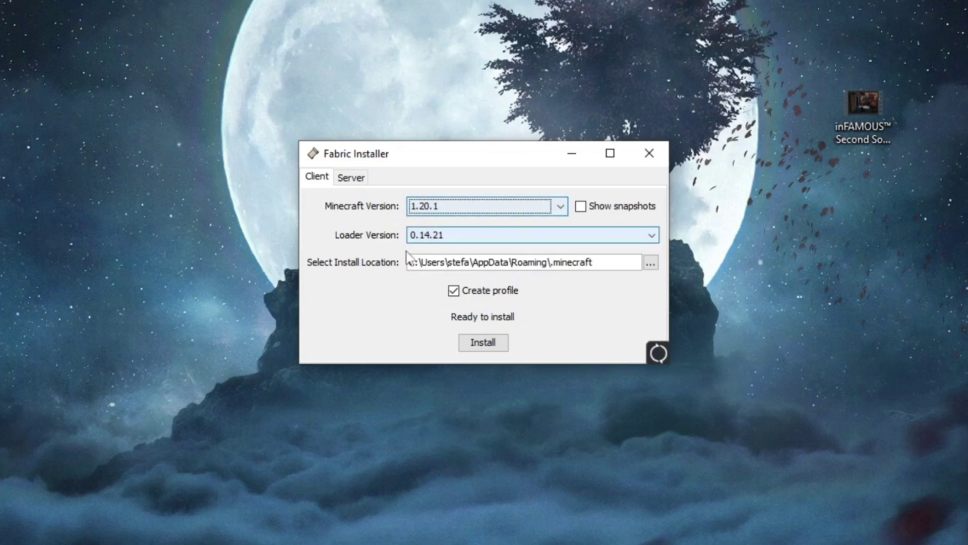
left_click(429, 235)
left_click(429, 247)
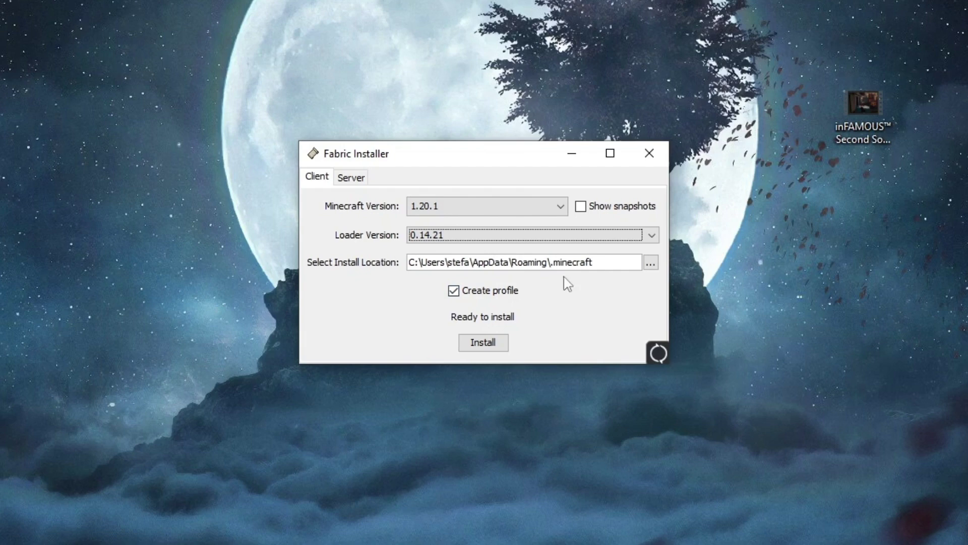
left_click(462, 292)
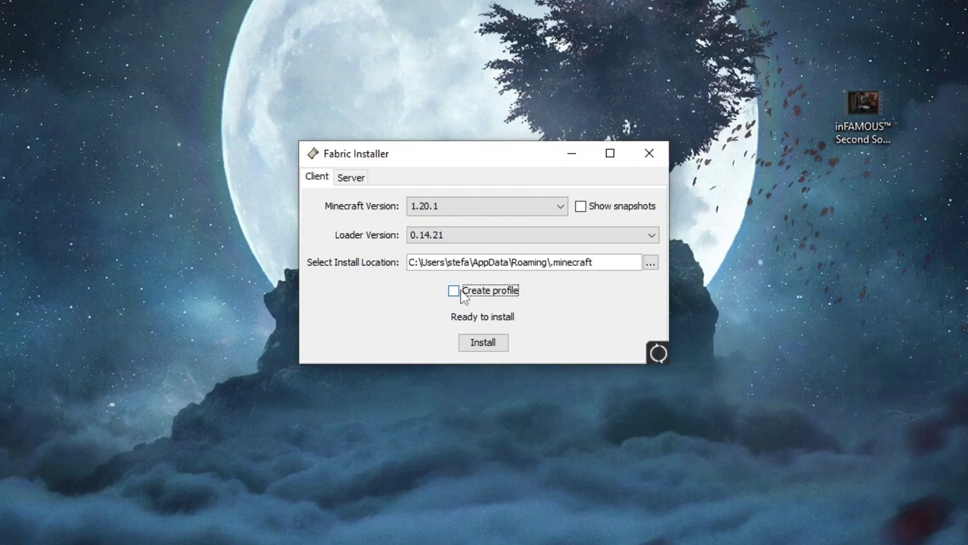
left_click(462, 293)
left_click(481, 347)
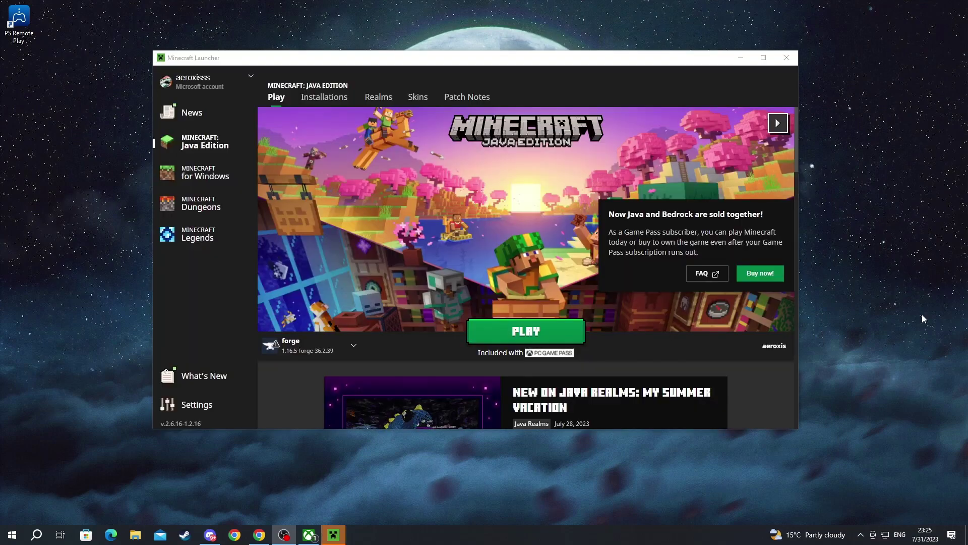
Check that fabric-loader-1.20.1 appears in the installation list beside PLAY
mouse_move(333, 345)
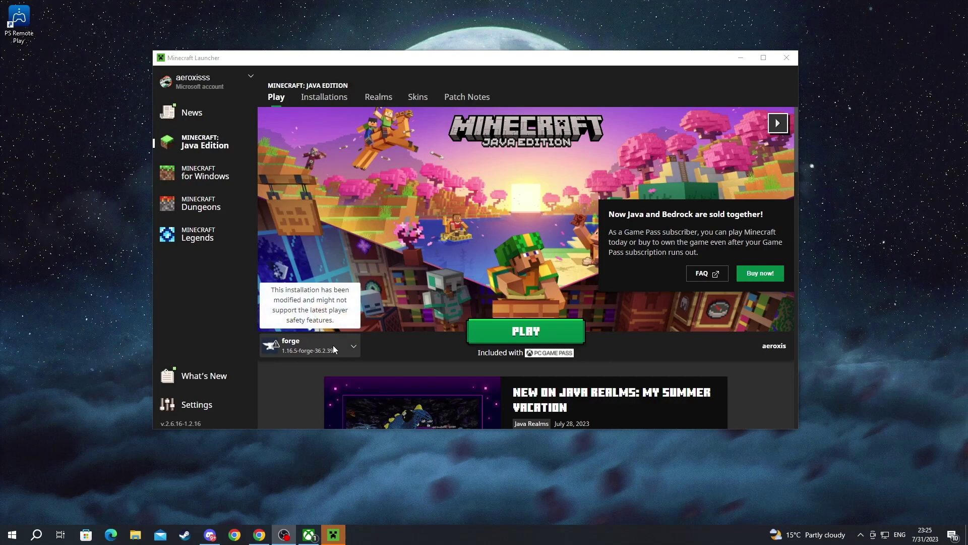
left_click(301, 343)
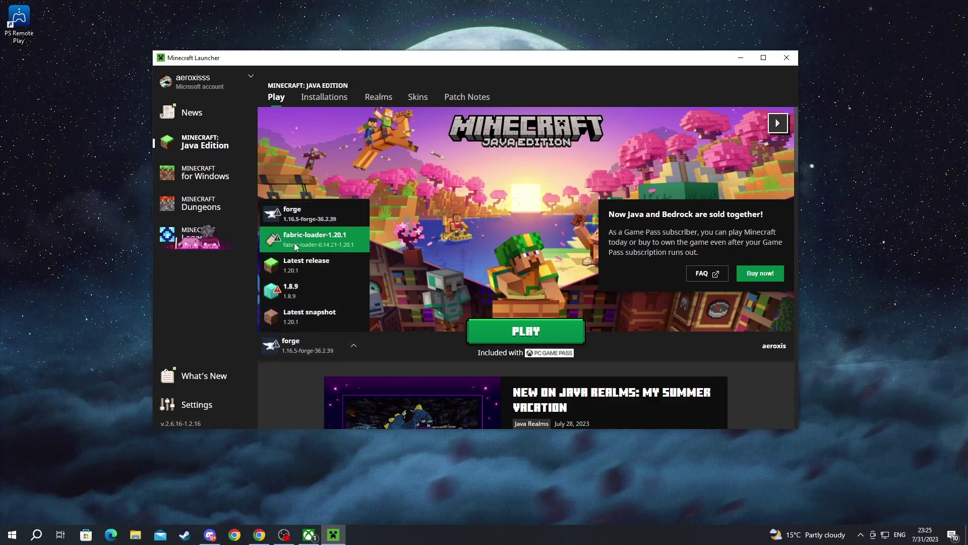
Play the fabric-loader-1.20.1 profile from the Installations list
left_click(303, 97)
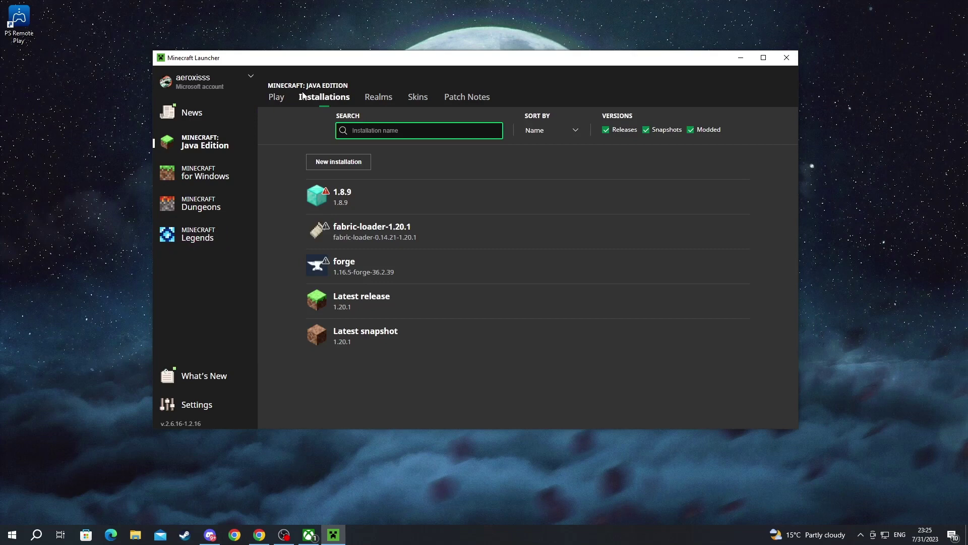
mouse_move(350, 234)
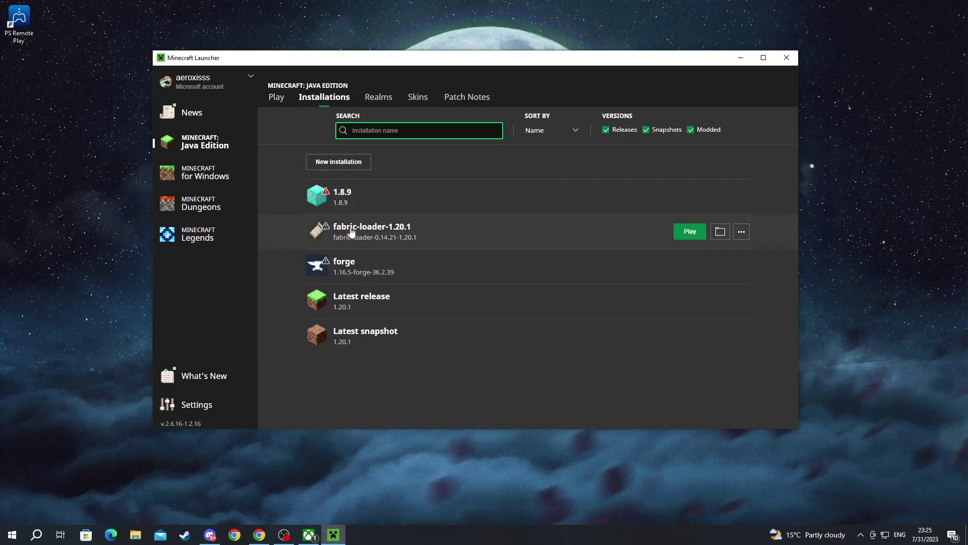
left_click(688, 231)
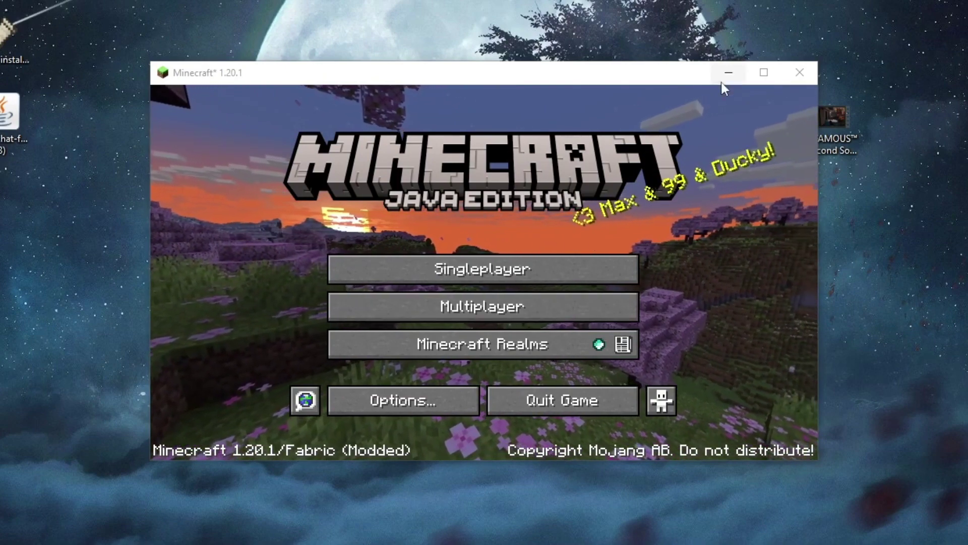
Close the Minecraft game window to return to the desktop
left_click(802, 65)
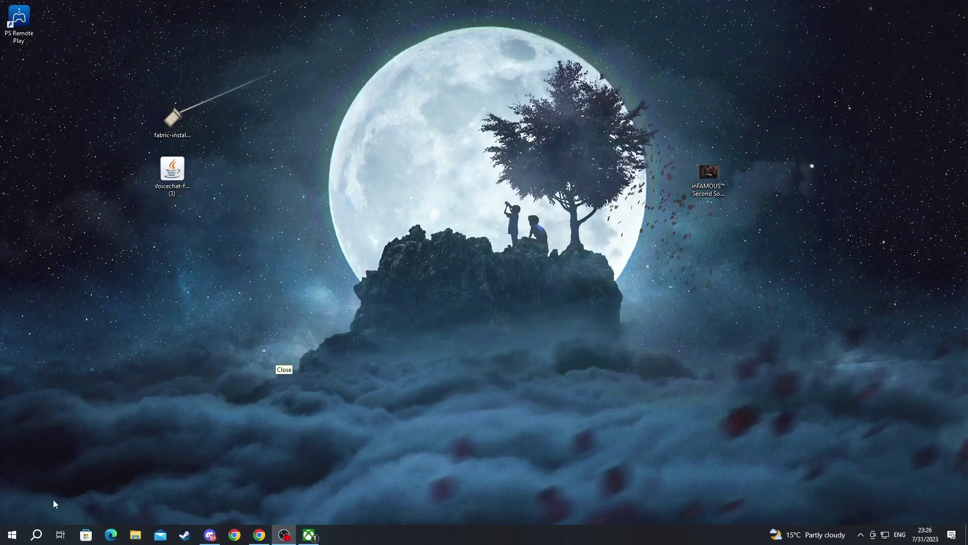
Run %appdata% from the Run dialog to open the AppData Roaming folder in File Explorer
left_click(37, 536)
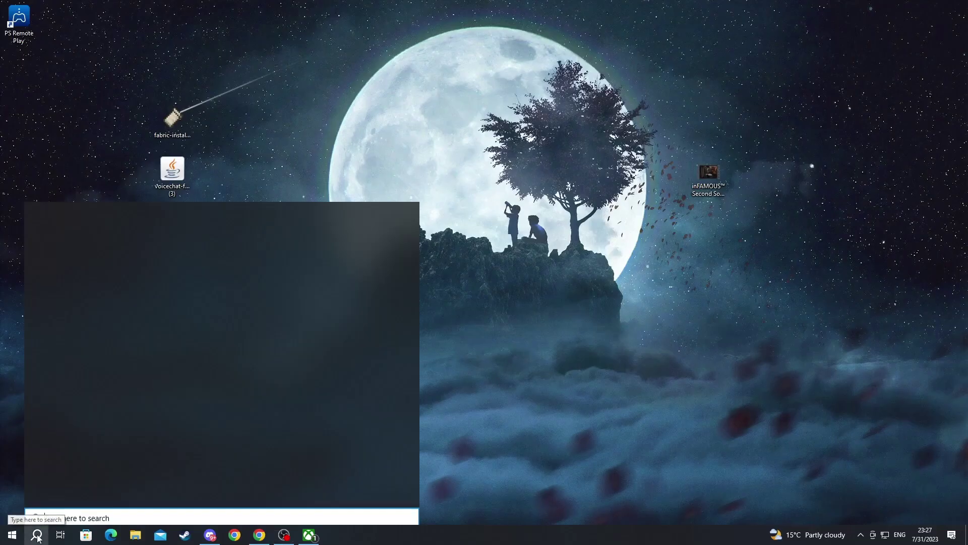
type("run")
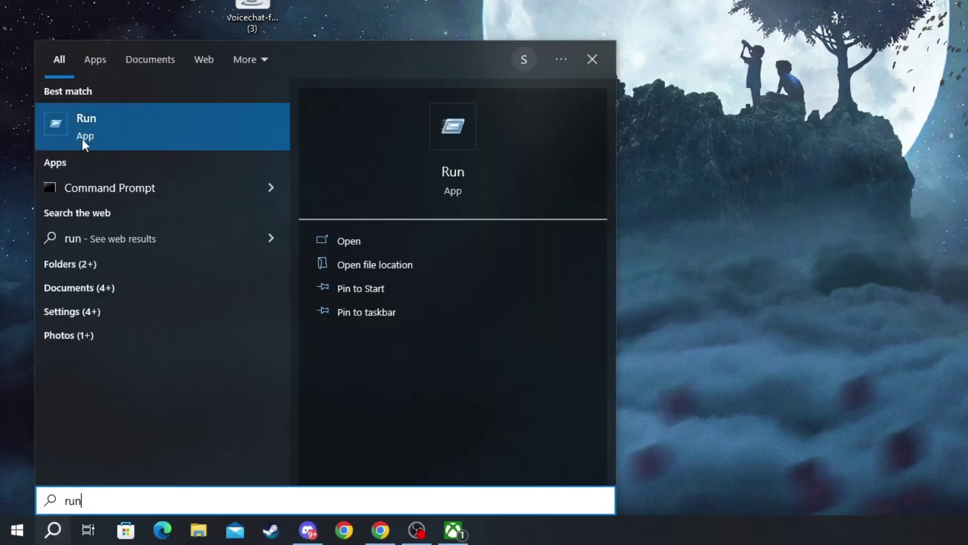
left_click(719, 198)
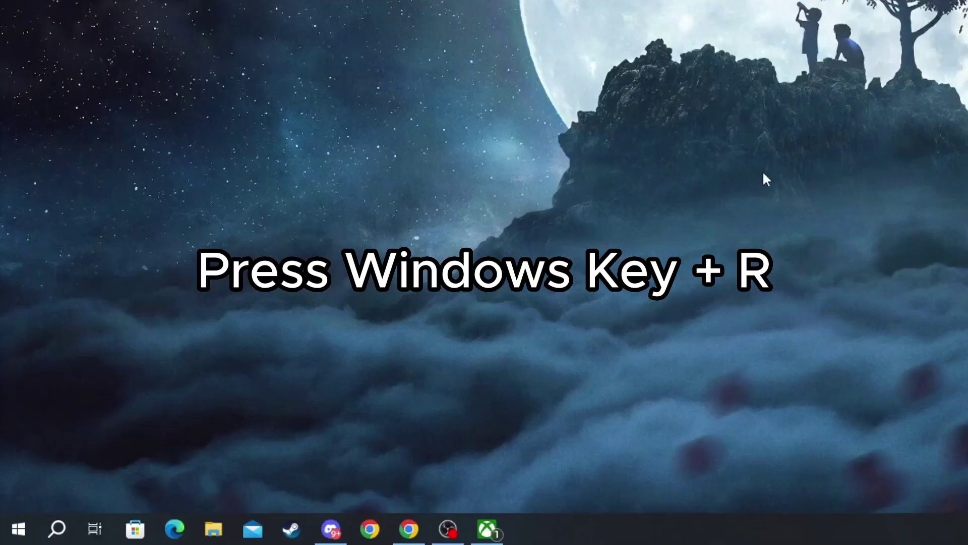
key("super+r")
key("BackSpace")
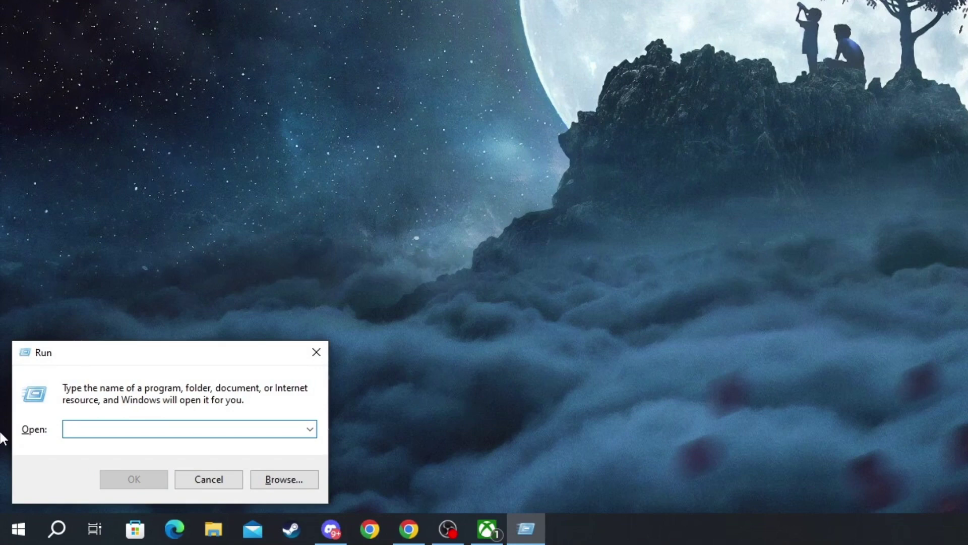
type("%appdata")
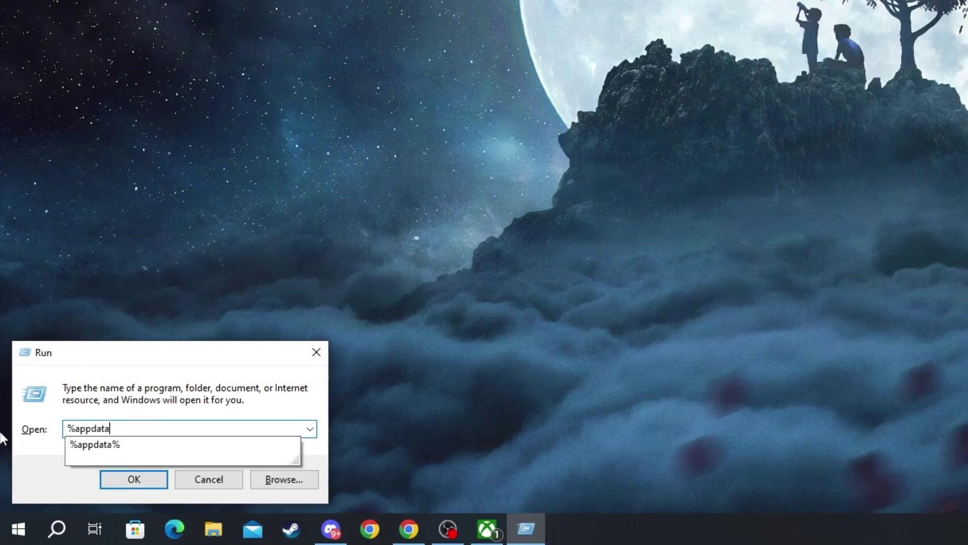
type("%")
key("Return")
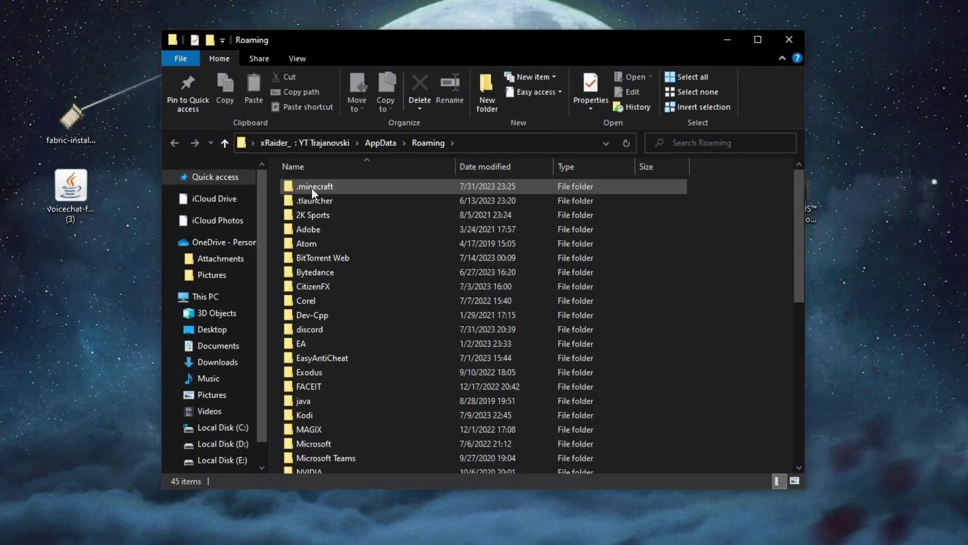
Open the .minecraft folder inside AppData Roaming
left_click(350, 169)
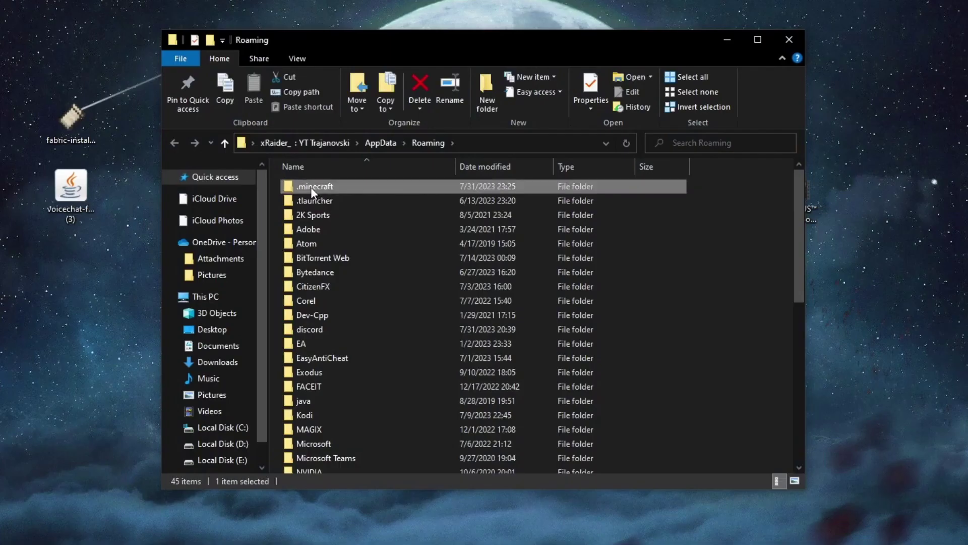
double_click(310, 187)
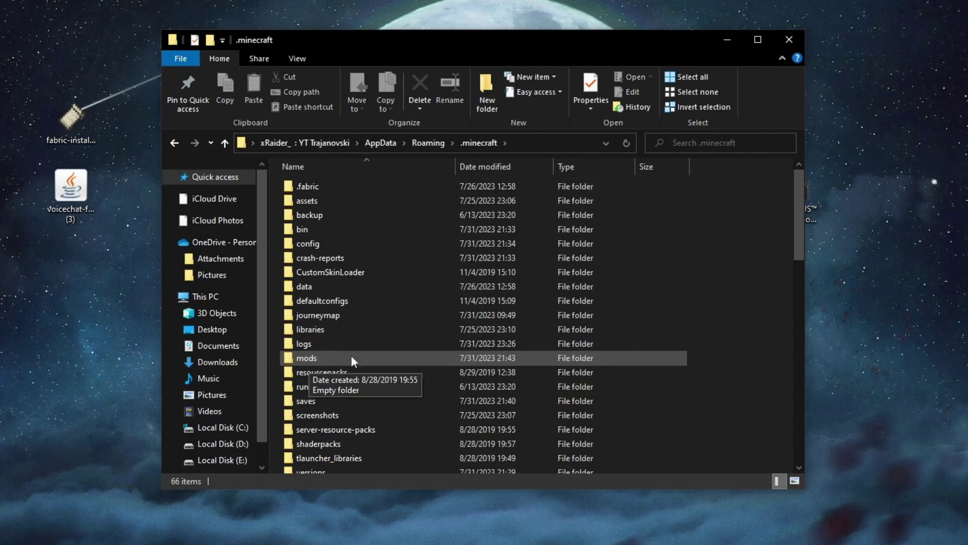
right_click(705, 332)
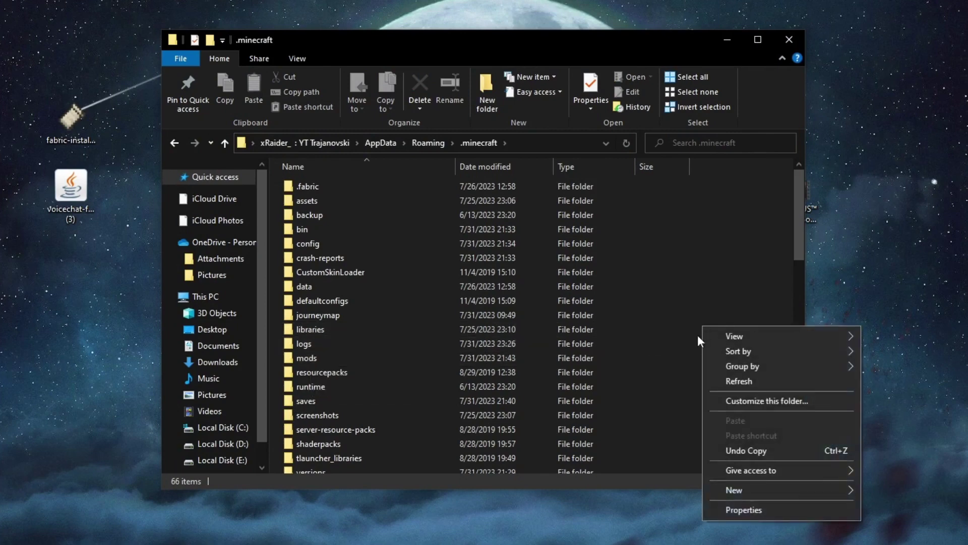
mouse_move(715, 488)
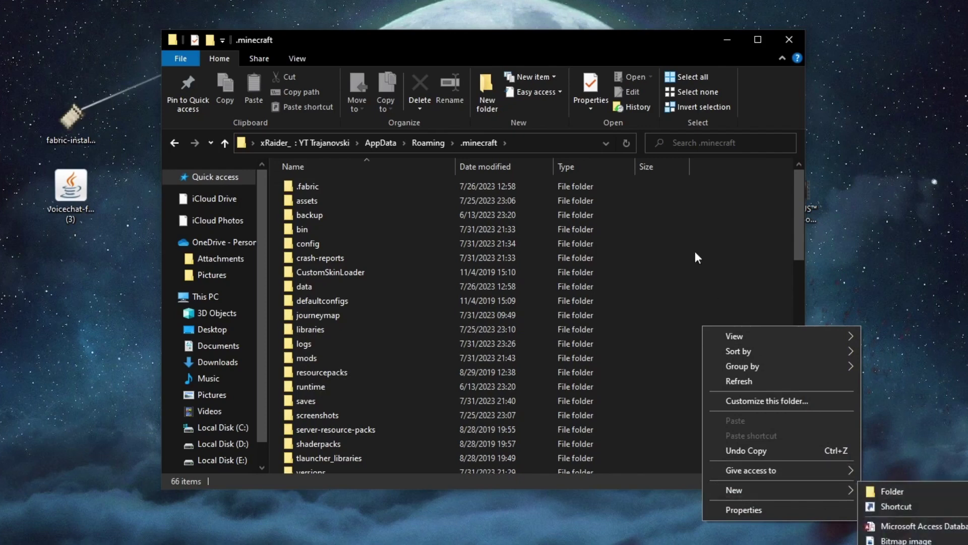
left_click(704, 236)
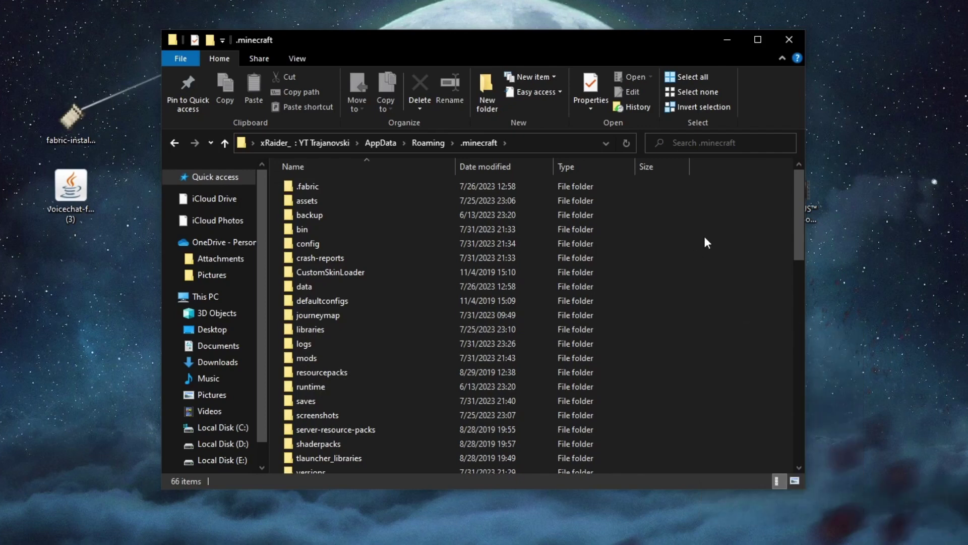
Move the voicechat-fabric-1.20.1-2.4.16 jar from the desktop into the mods folder
double_click(290, 359)
left_click_drag(64, 198, 365, 224)
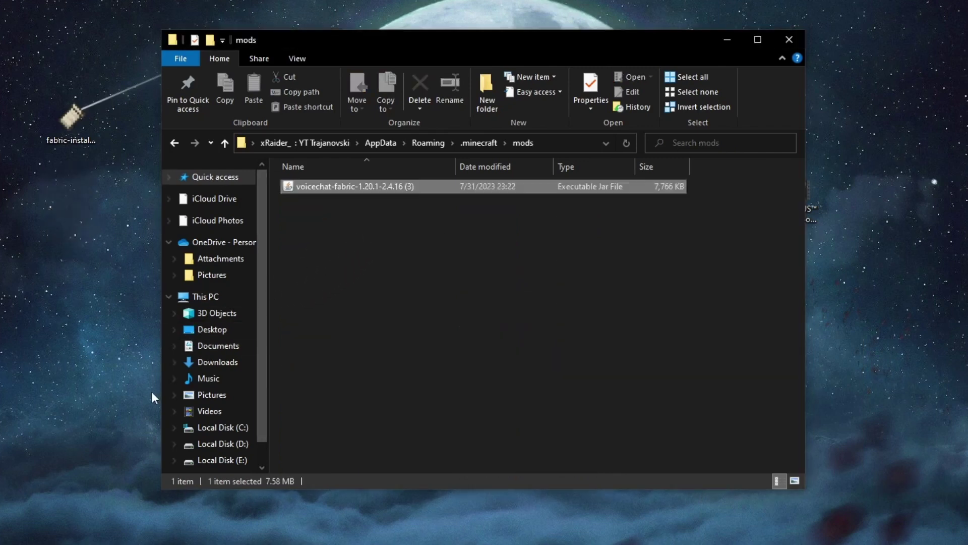
left_click(19, 333)
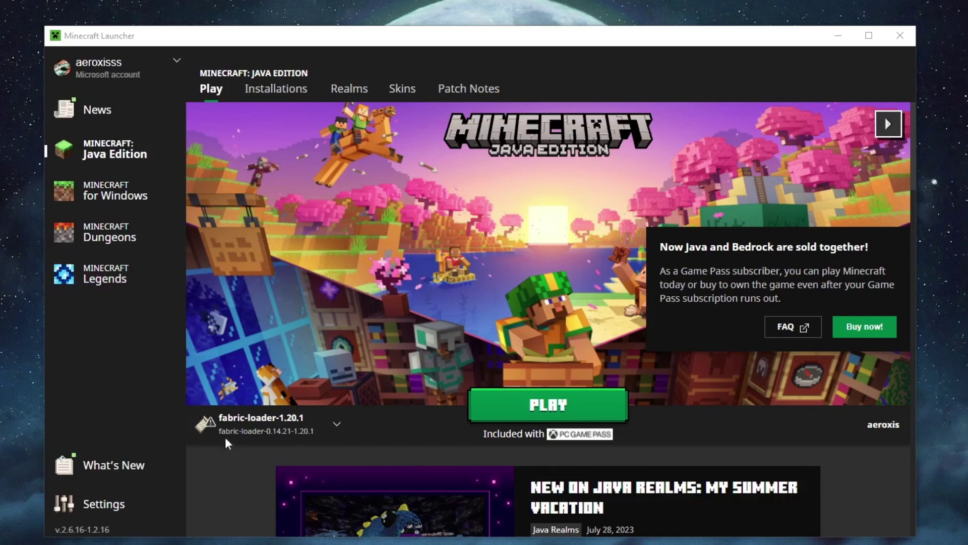
Play the fabric-loader-1.20.1 installation from the launcher's Installations list
mouse_move(213, 421)
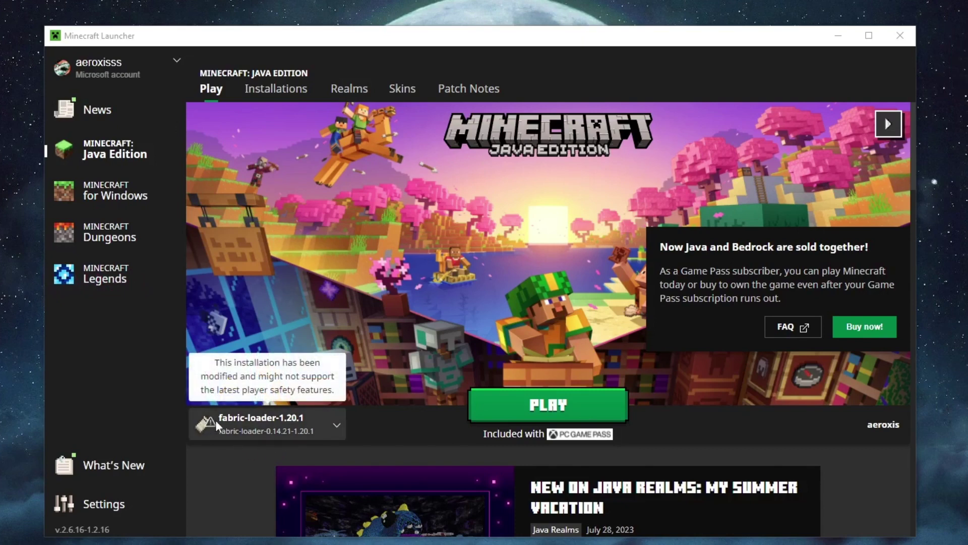
left_click(280, 420)
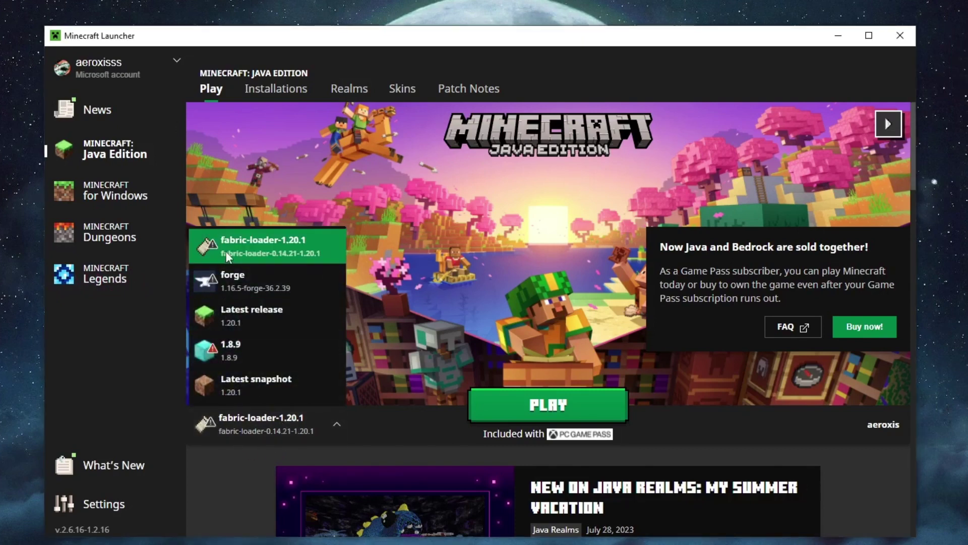
key("Escape")
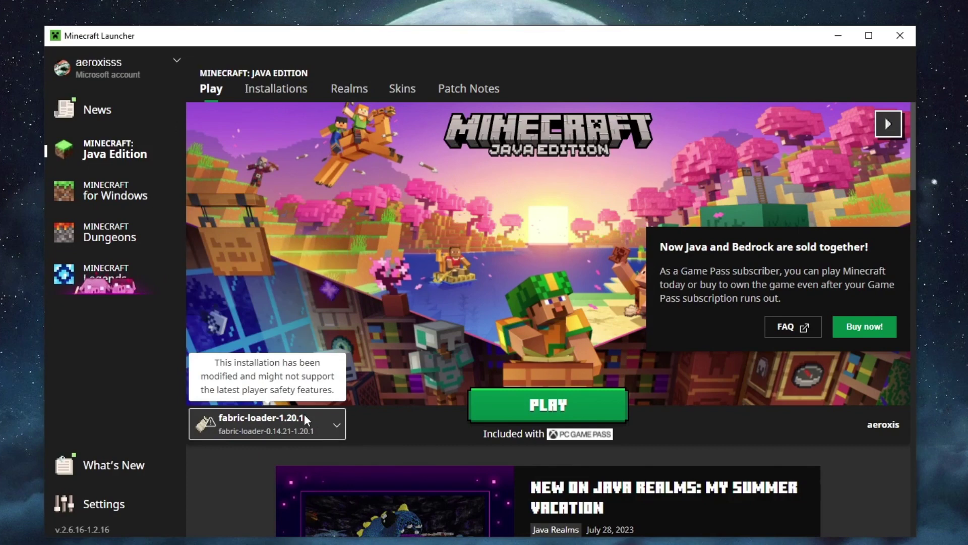
left_click(253, 90)
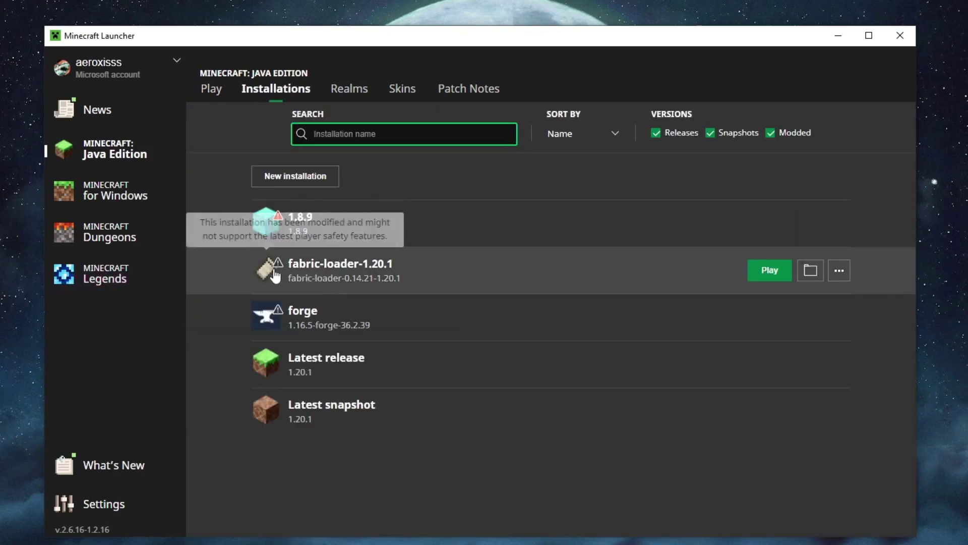
left_click(777, 272)
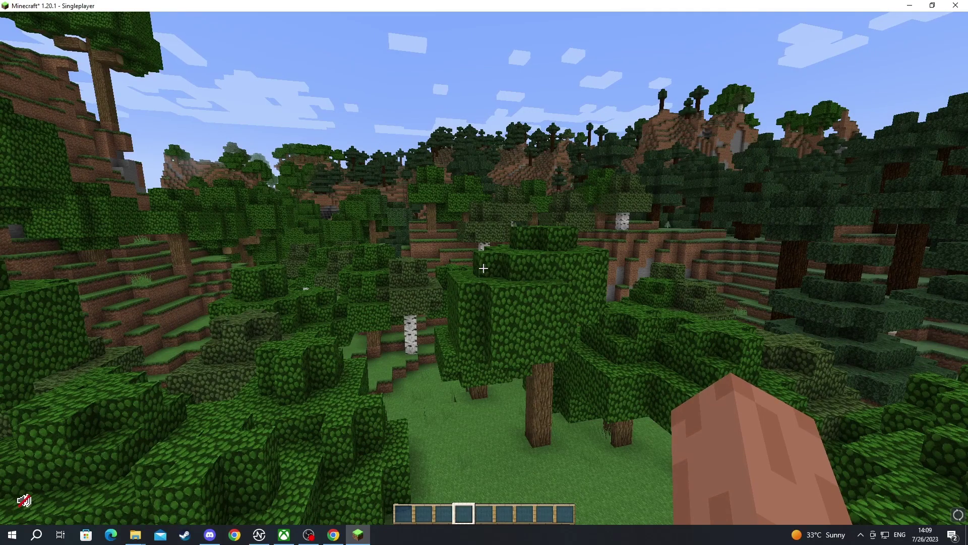
Open the Simple Voice Chat menu with the V key in the forest world
mouse_move(483, 269)
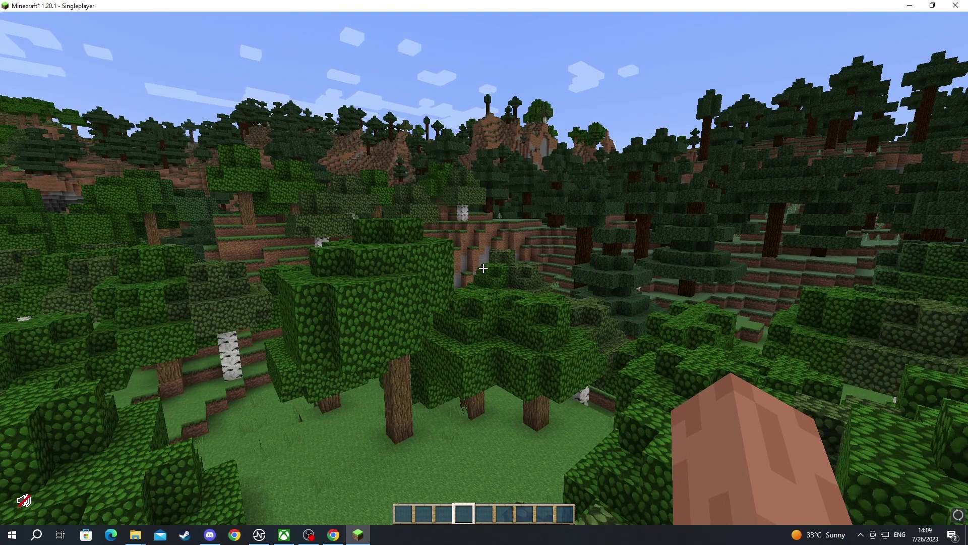
key("v")
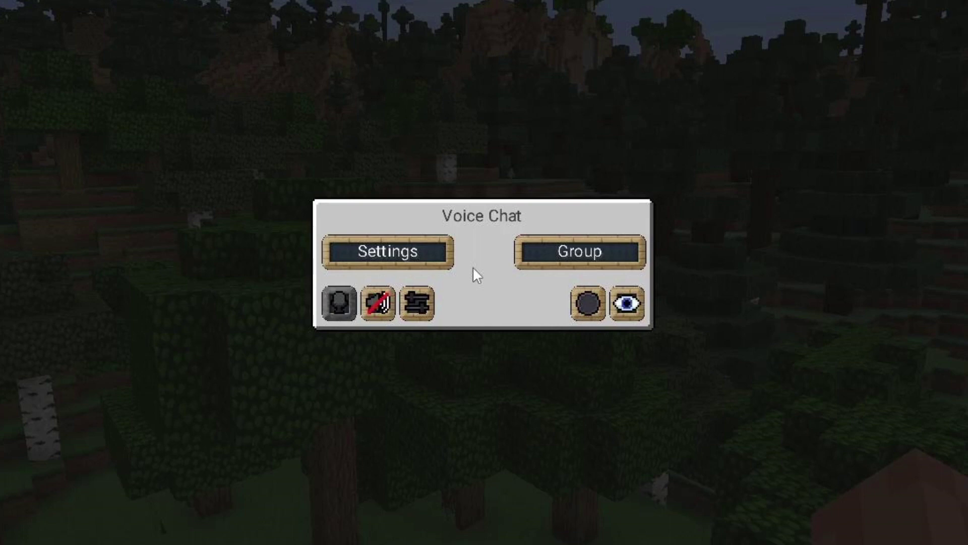
Scroll to the Voice Chat section of the key binds list in Options > Controls
key("Escape")
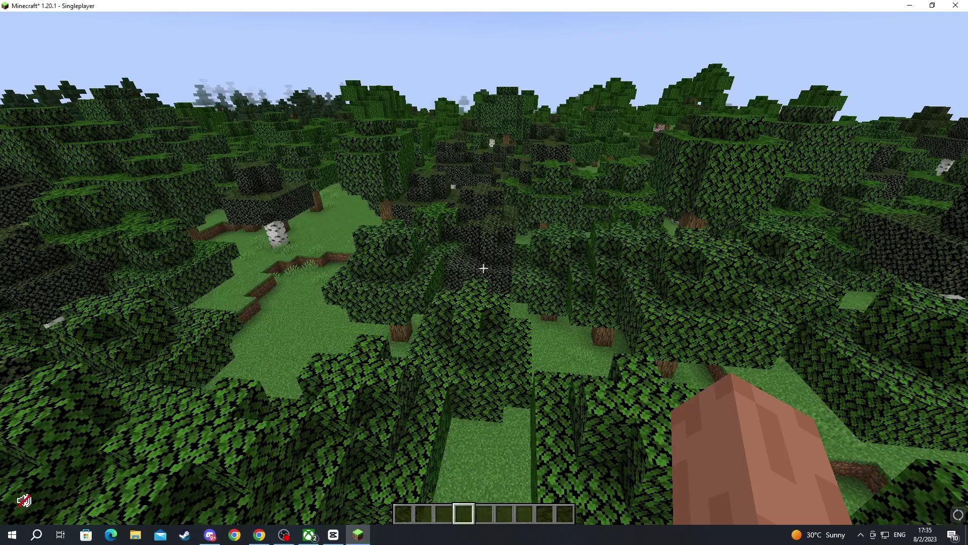
key("Escape")
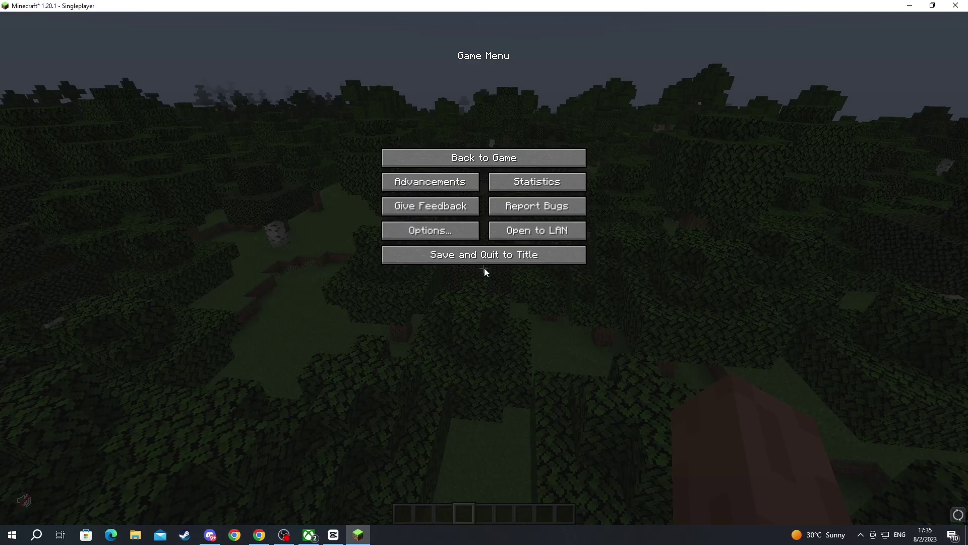
left_click(414, 233)
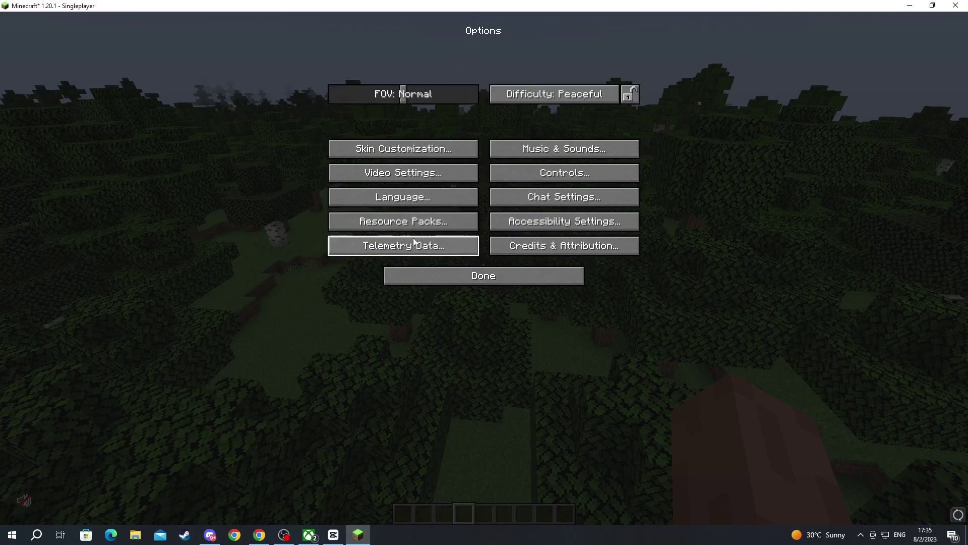
left_click(544, 176)
left_click(536, 100)
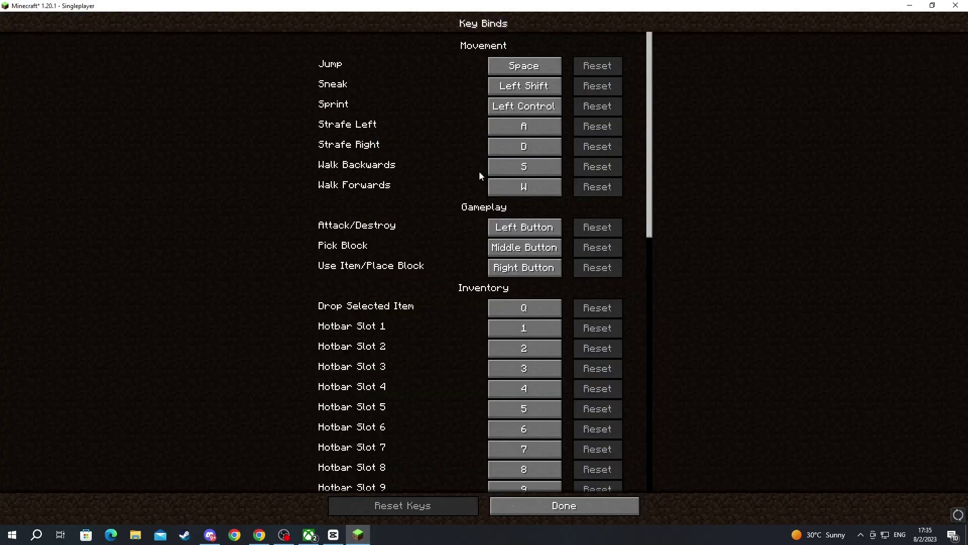
left_click_drag(651, 200, 620, 449)
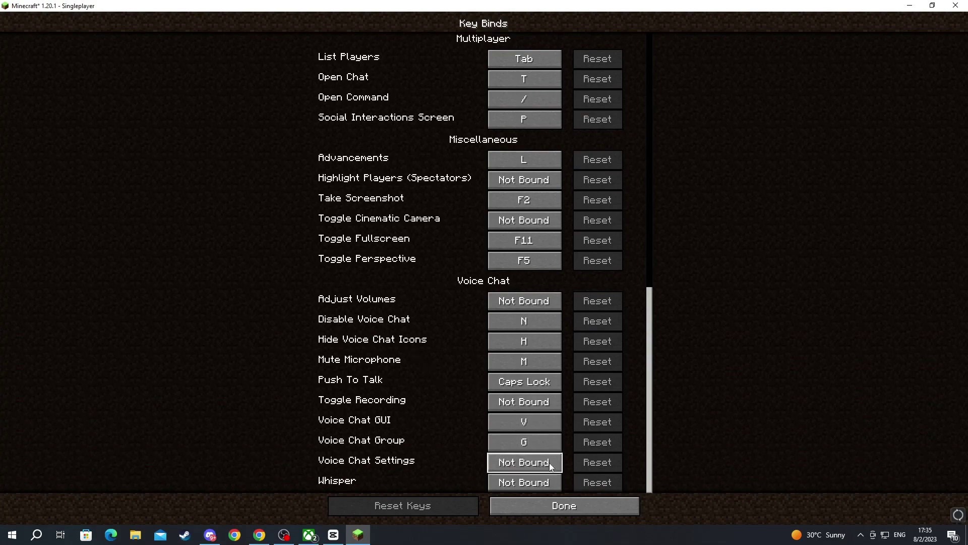
Close all menus and switch to third-person view with F5
left_click(613, 513)
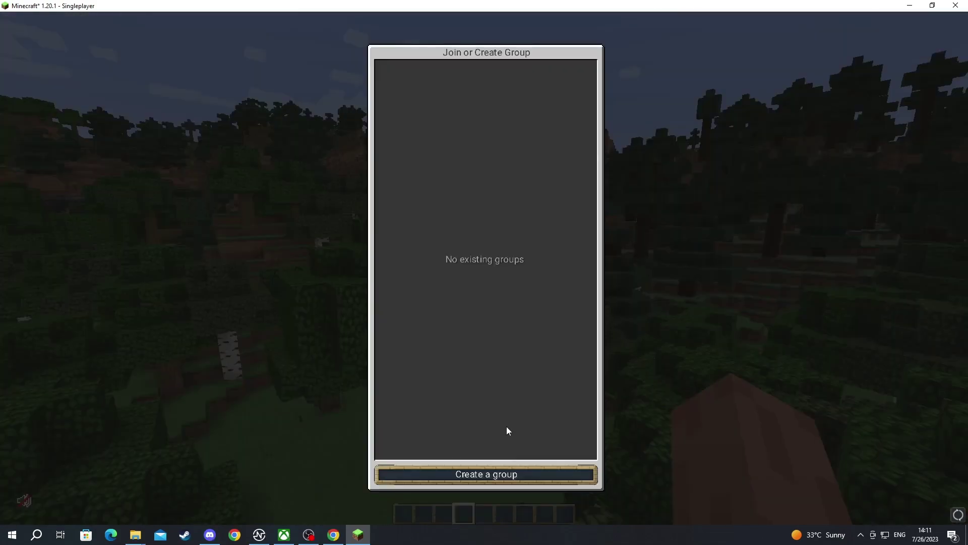
key("Escape")
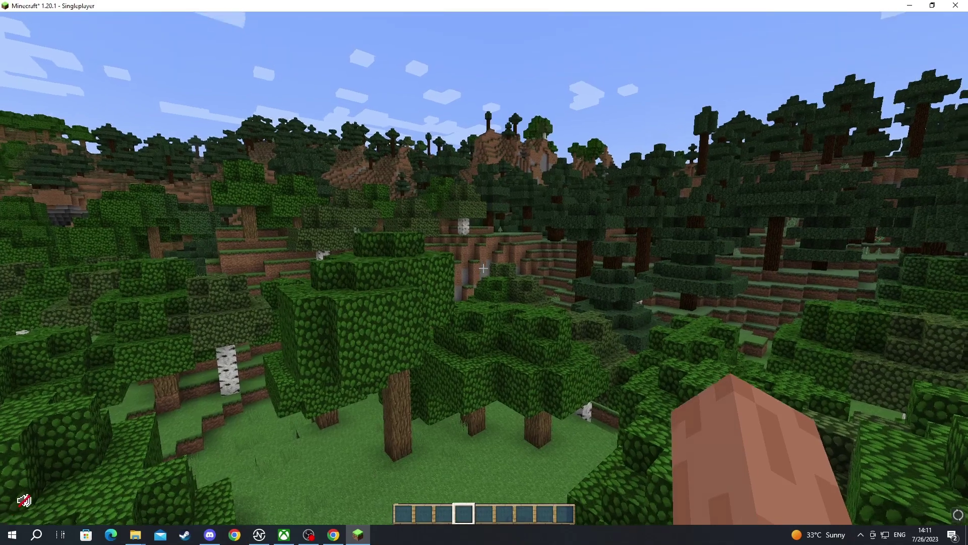
key("F5")
key("F5")
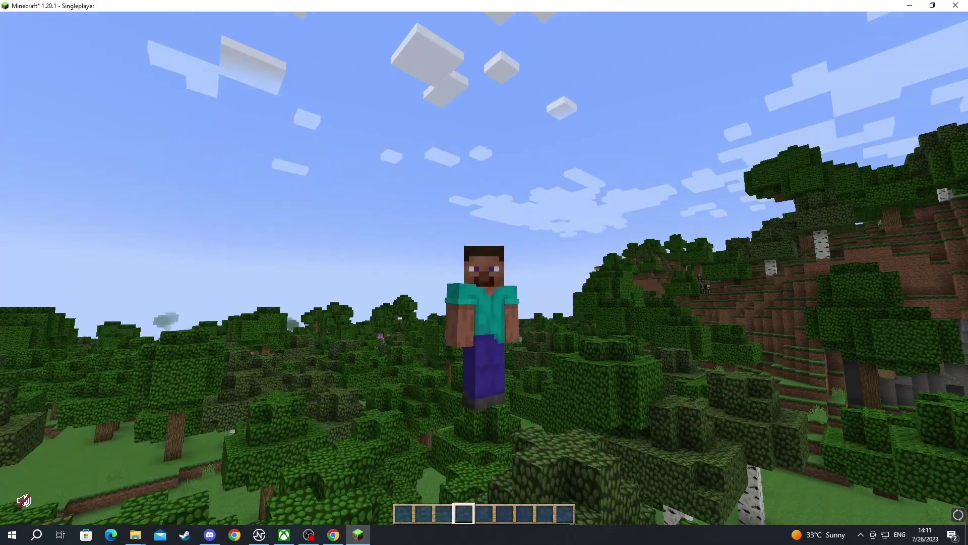